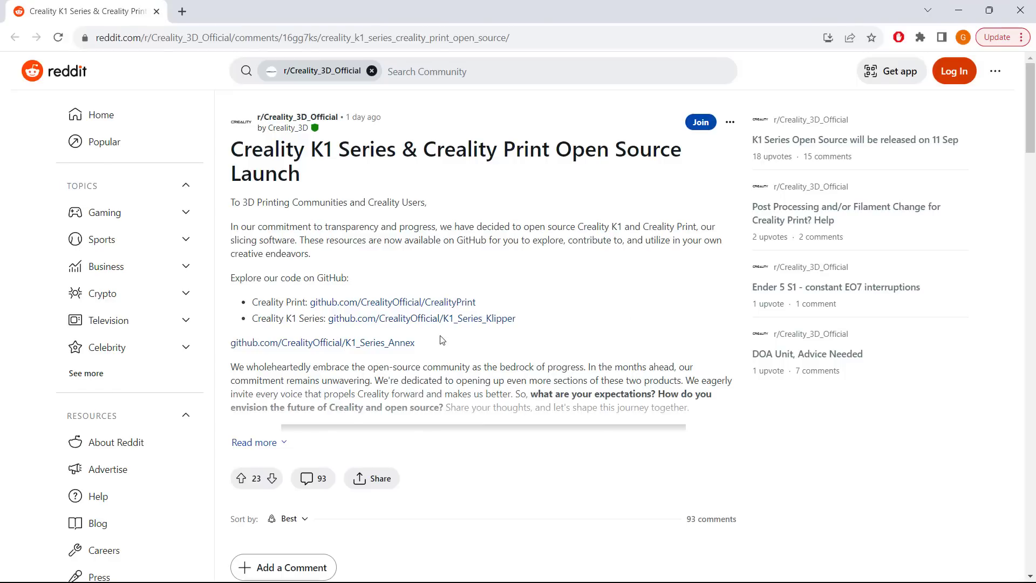
- Open github.com/CrealityOfficial/K1_Series_Annex from the Creality K1 Series announcement post
{"action": "left_click", "coordinate": [402, 343]}
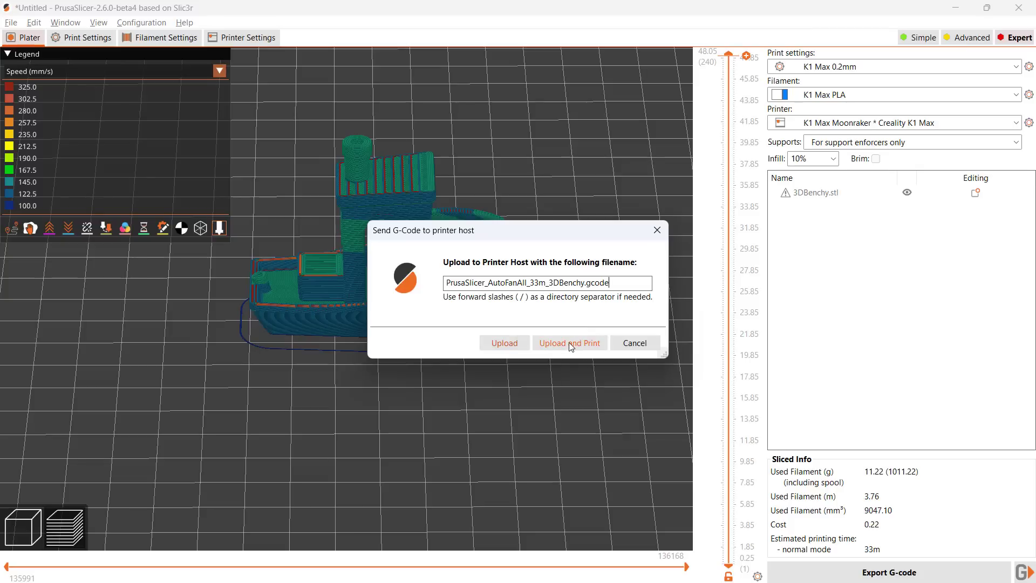
{"action": "left_click", "coordinate": [571, 344]}
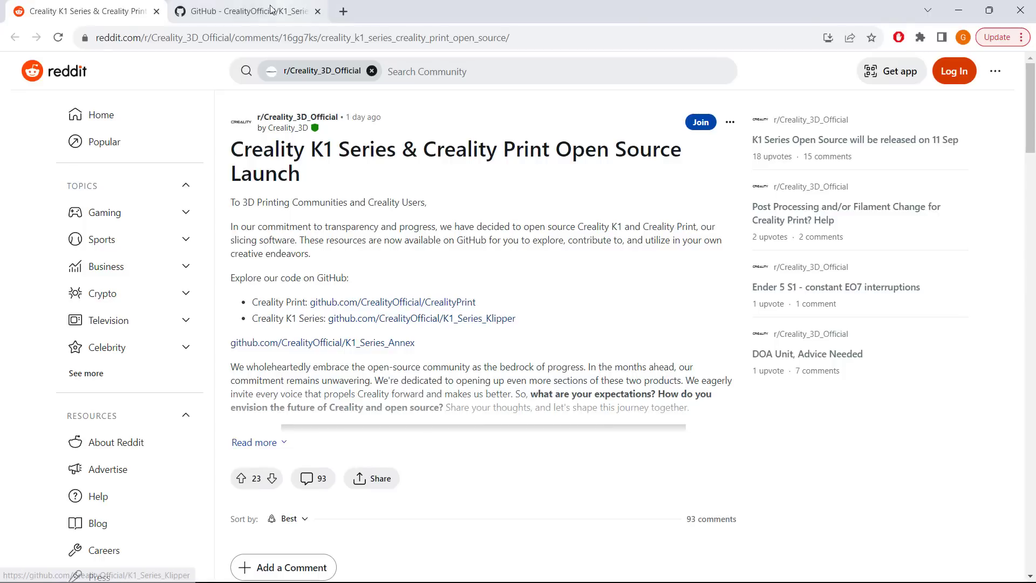
- Download the K1_Series_Annex repository as a ZIP from its GitHub page
{"action": "left_click", "coordinate": [271, 9]}
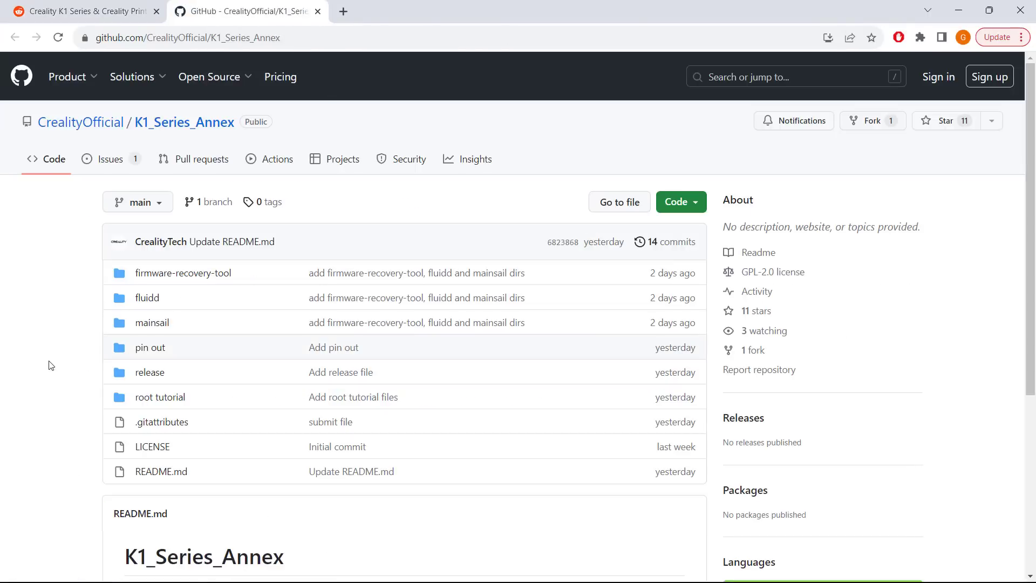
{"action": "left_click", "coordinate": [694, 204]}
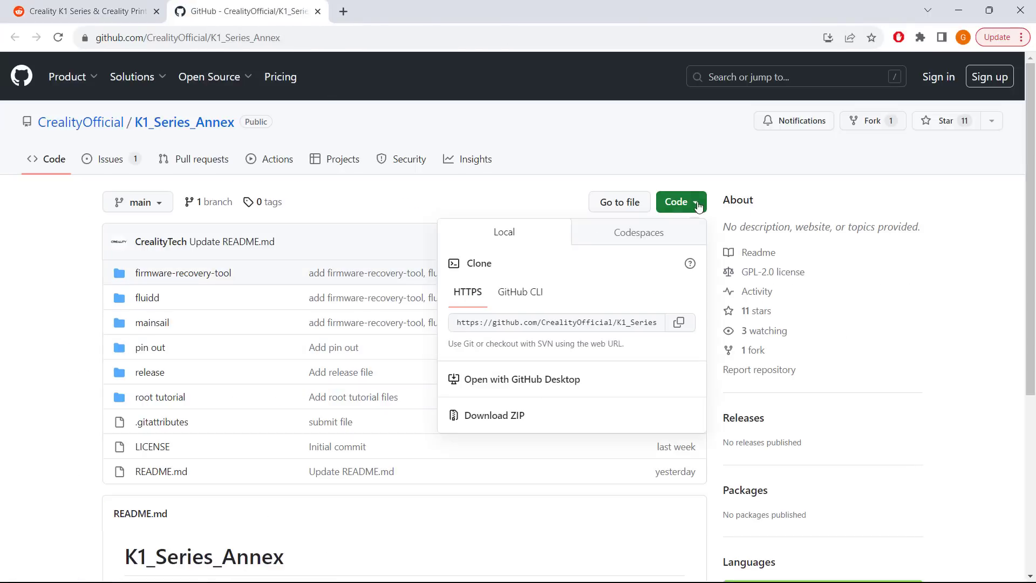
{"action": "left_click", "coordinate": [497, 416]}
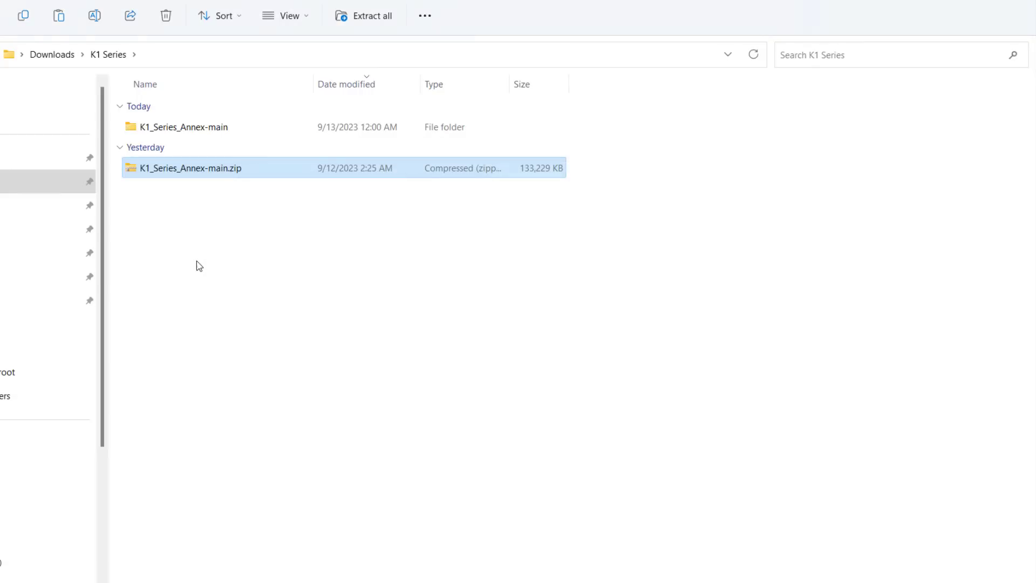
- Copy the .img firmware from K1_Series_Annex-main\release onto USB Drive (E:)
{"action": "double_click", "coordinate": [204, 130]}
{"action": "double_click", "coordinate": [194, 298]}
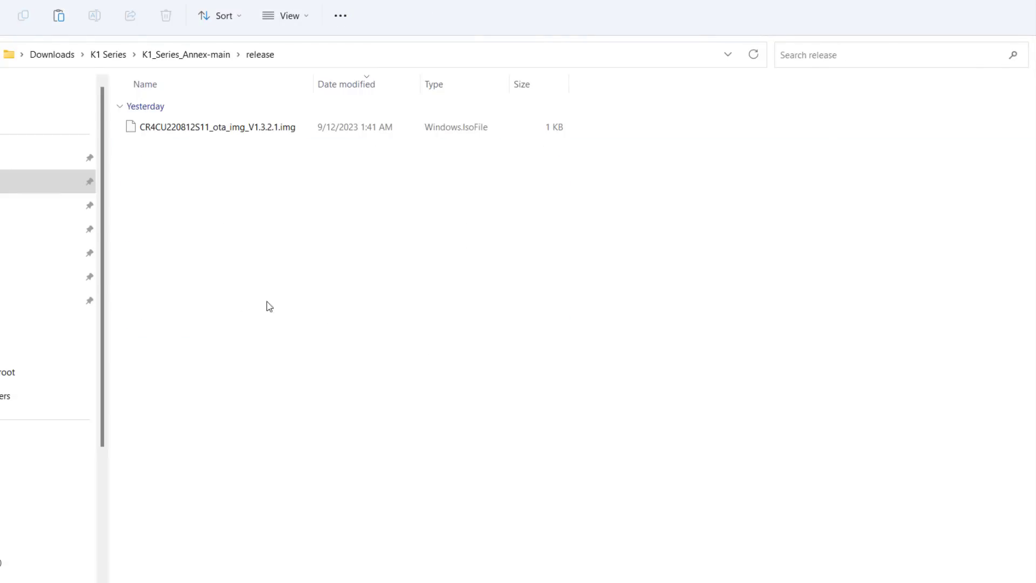
{"action": "right_click", "coordinate": [258, 130]}
{"action": "left_click", "coordinate": [299, 145]}
{"action": "right_click", "coordinate": [324, 220]}
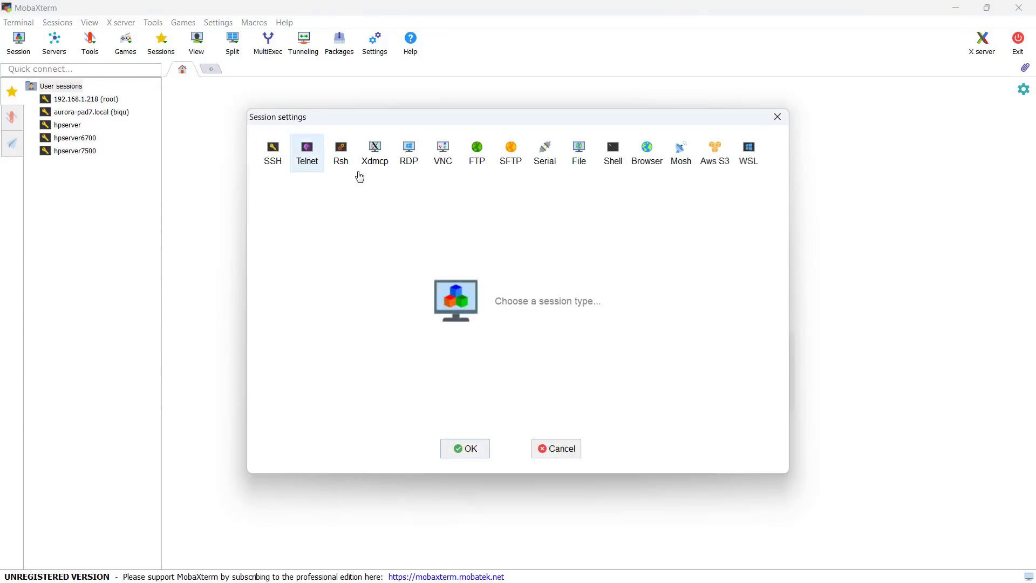
- Open an SSH session to 192.168.1.123 and log in as root with the account password
{"action": "left_click", "coordinate": [273, 154]}
{"action": "type", "text": "192.168.1.123"}
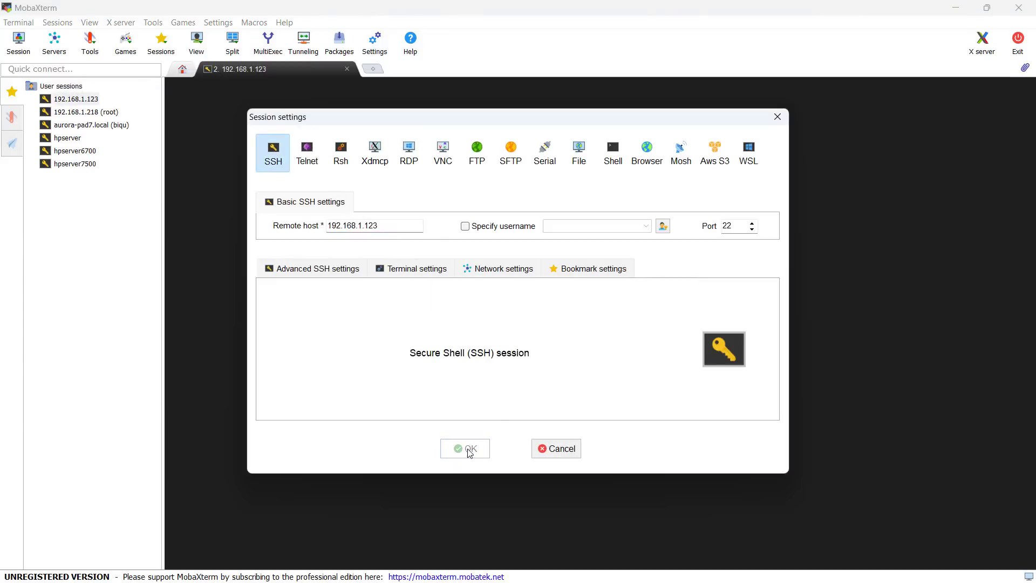
{"action": "left_click", "coordinate": [468, 448]}
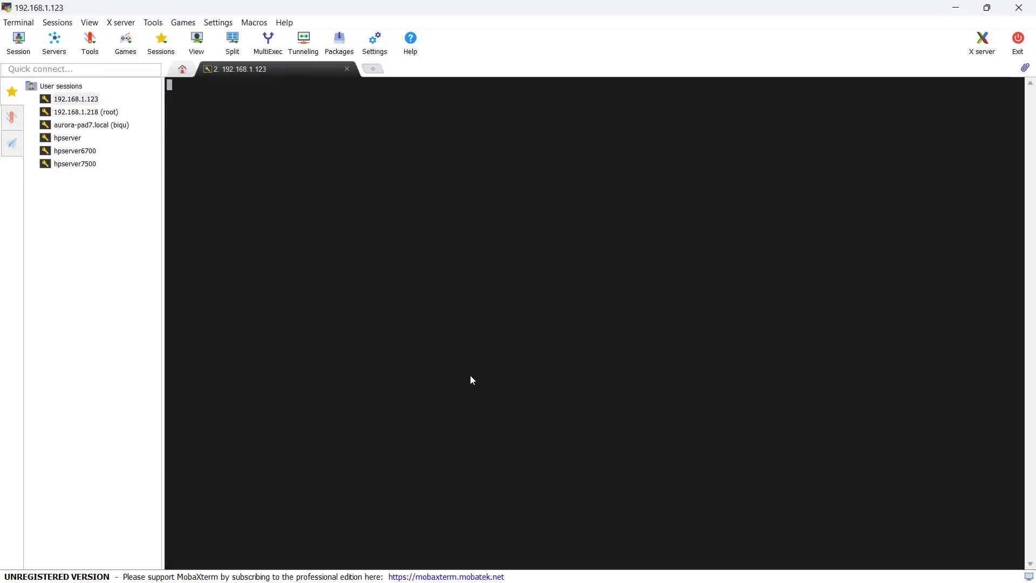
{"action": "type", "text": "root"}
{"action": "key", "text": "Return"}
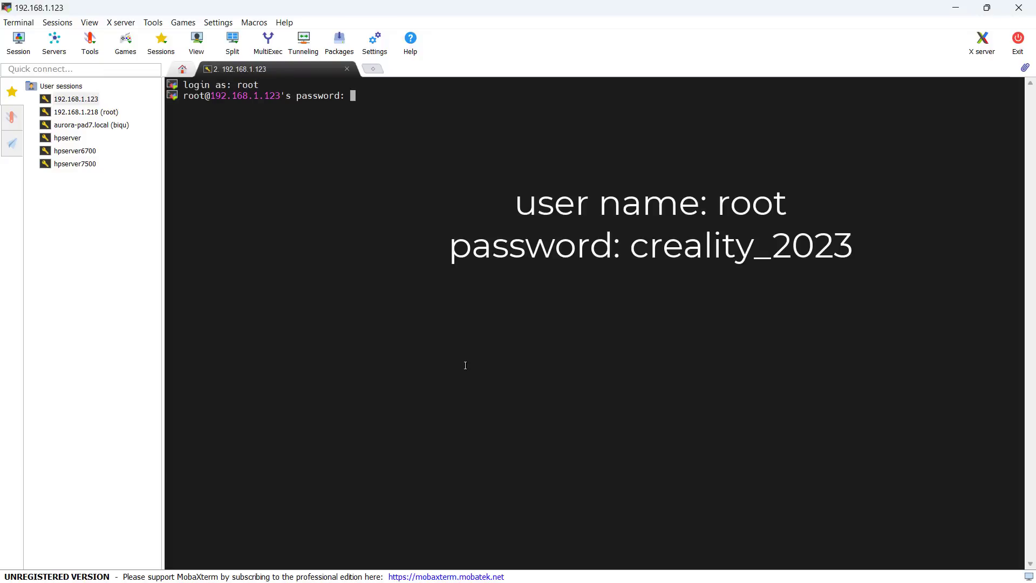
{"action": "type", "text": "creality_2023"}
{"action": "key", "text": "Return"}
- Run ls -l and pwd, then browse the remote file panel to /usr/data
{"action": "type", "text": "ls -l"}
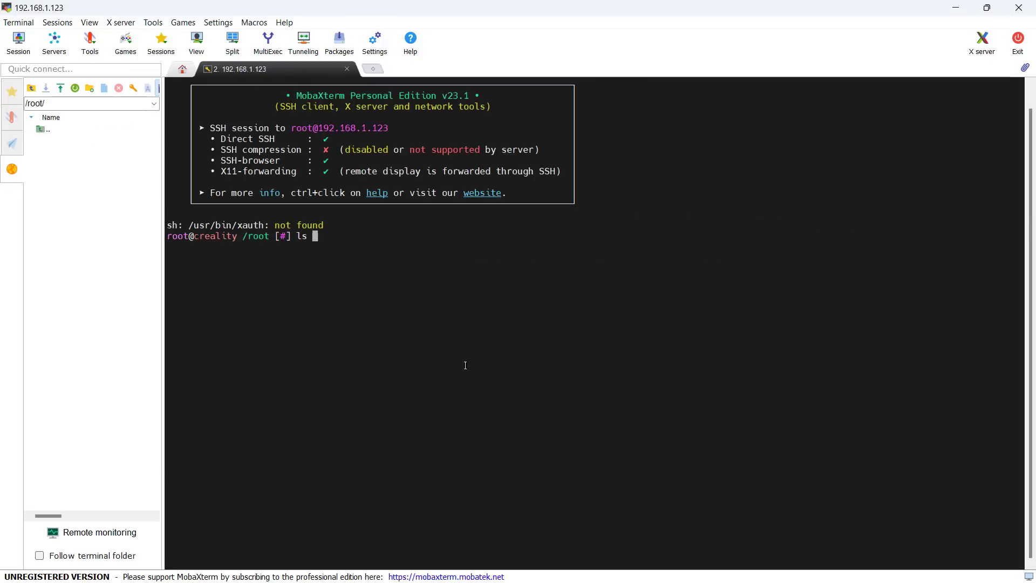
{"action": "key", "text": "Return"}
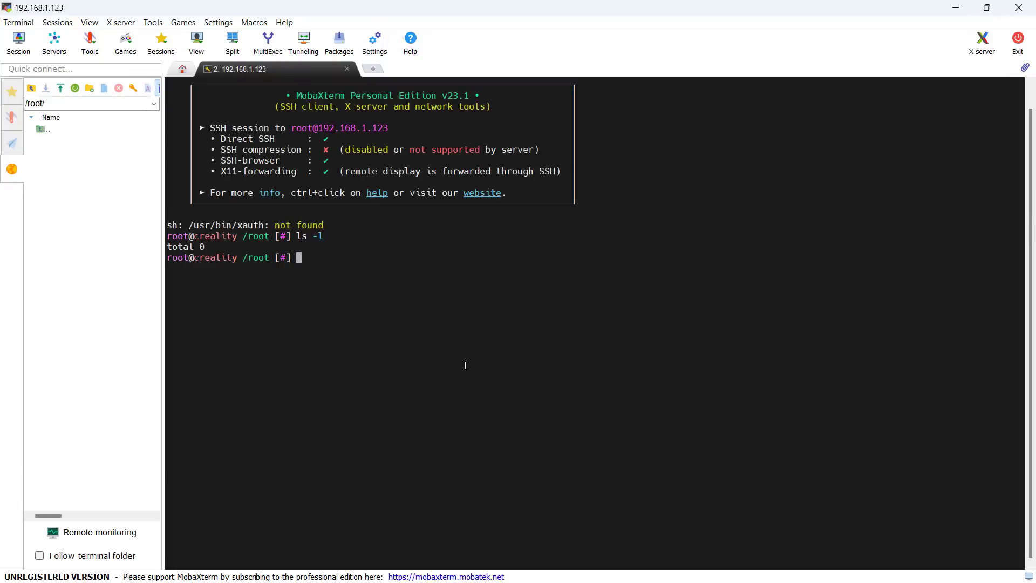
{"action": "type", "text": "pwd"}
{"action": "key", "text": "Return"}
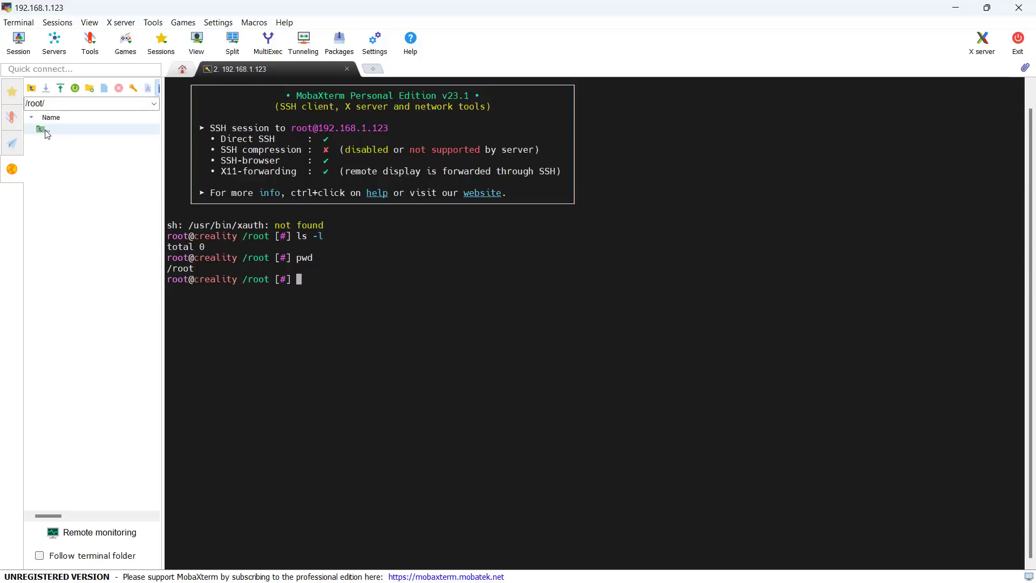
{"action": "double_click", "coordinate": [43, 129]}
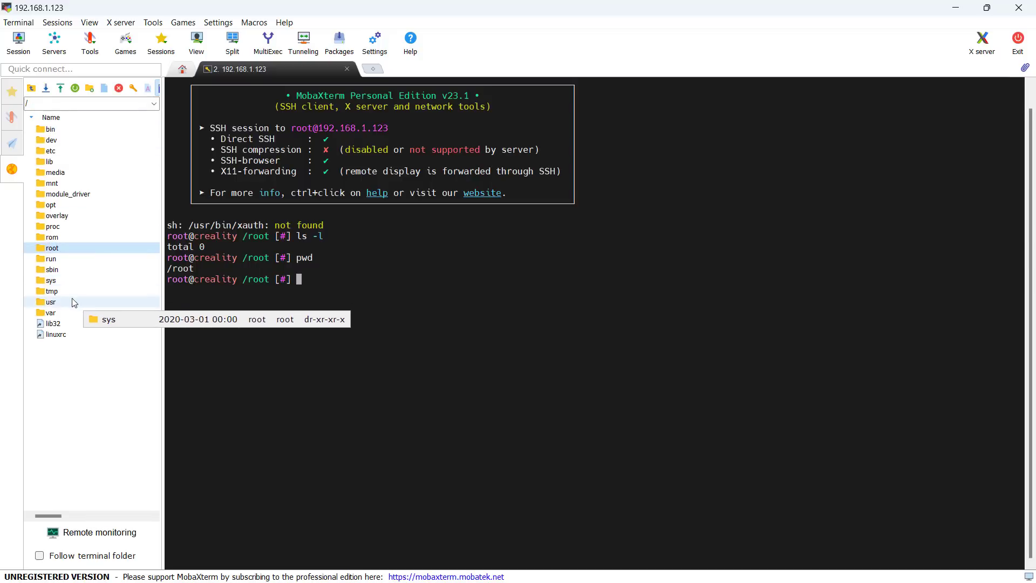
{"action": "double_click", "coordinate": [52, 302]}
{"action": "double_click", "coordinate": [54, 172]}
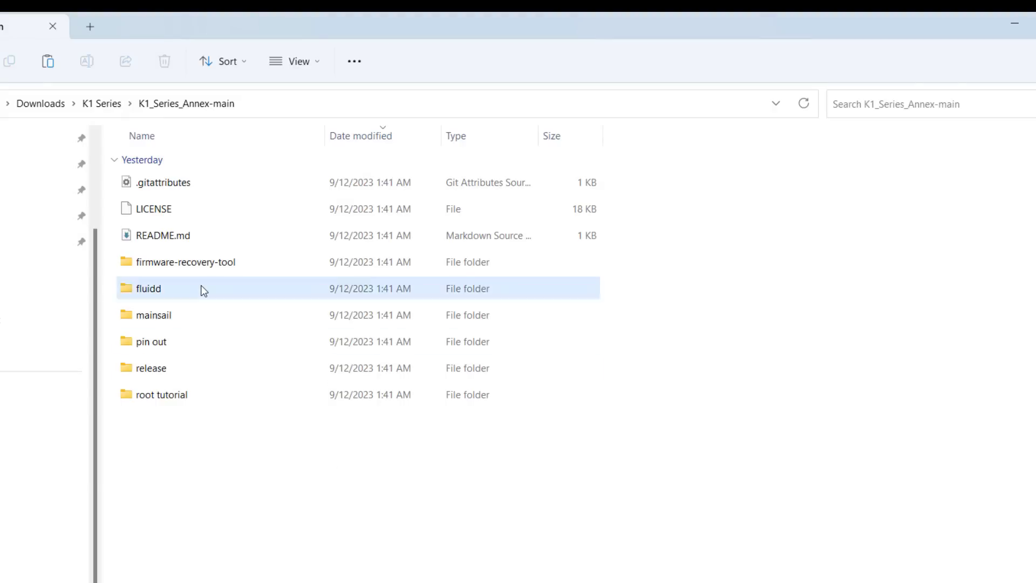
- Upload fluidd.sh and fluidd.tar from K1_Series_Annex-main\fluidd\fluidd to the printer's /usr/data
{"action": "double_click", "coordinate": [202, 290]}
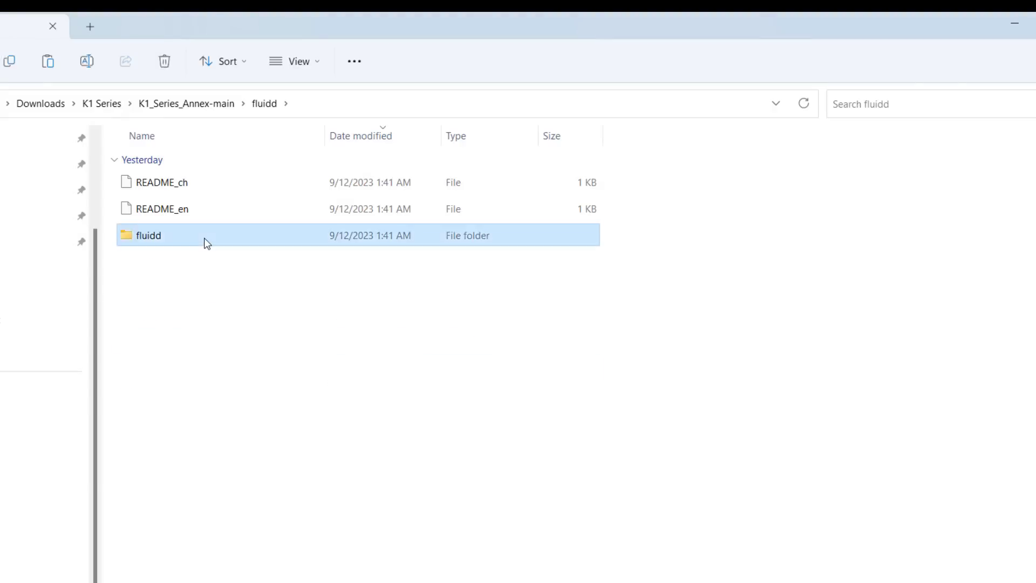
{"action": "double_click", "coordinate": [204, 241]}
{"action": "left_click_drag", "start_coordinate": [255, 273], "coordinate": [282, 320]}
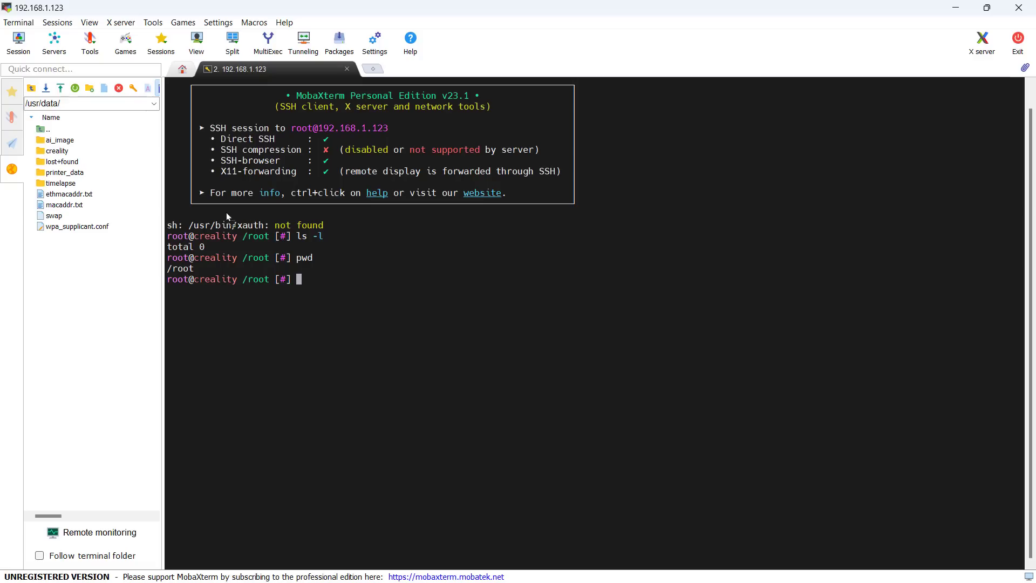
{"action": "left_click_drag", "start_coordinate": [225, 212], "coordinate": [69, 273]}
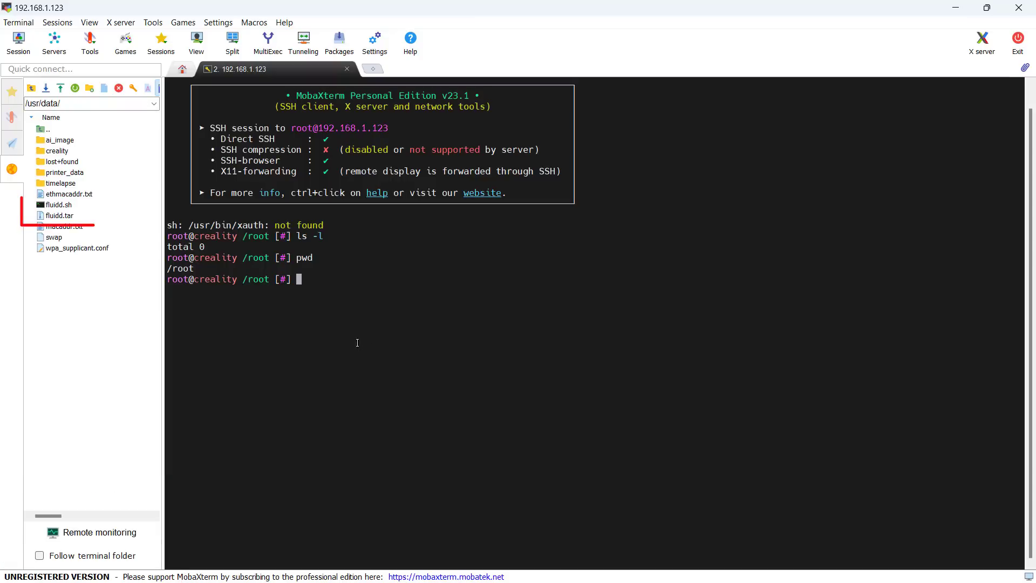
- Try the pasted install command, then clear the screen, cd /usr/data and list its contents
{"action": "right_click", "coordinate": [325, 333]}
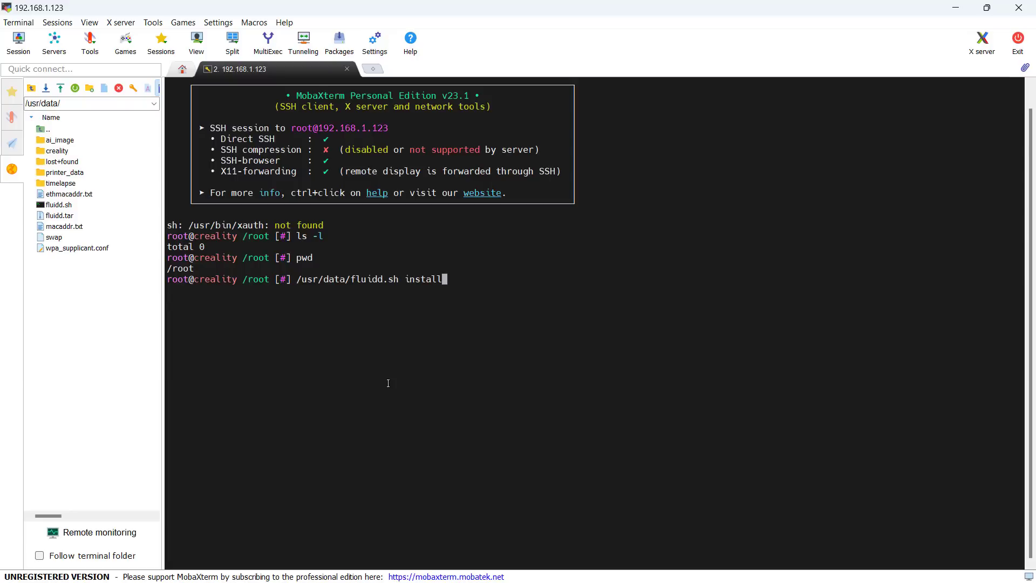
{"action": "key", "text": "Return"}
{"action": "key", "text": "ctrl+l"}
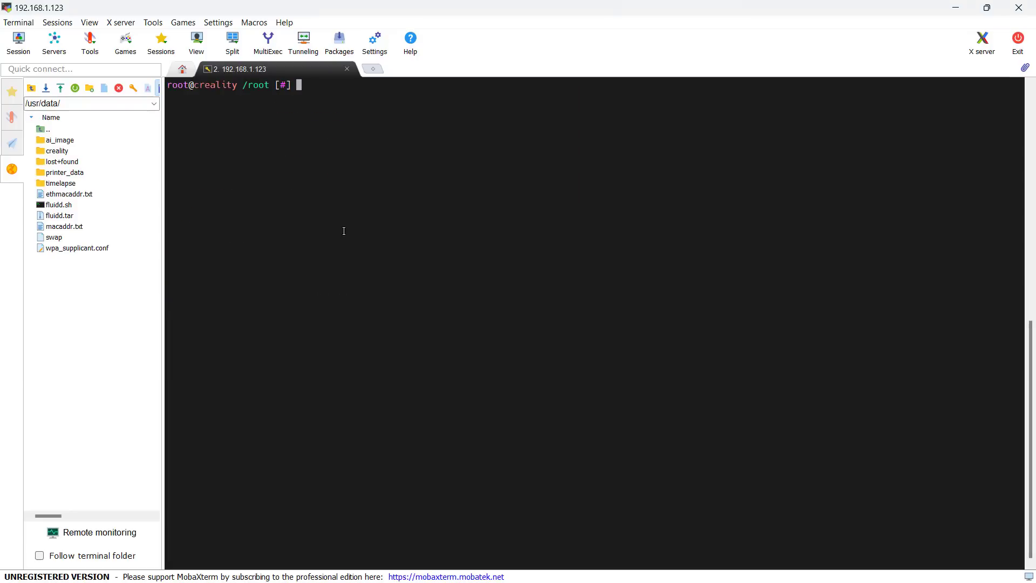
{"action": "type", "text": "pwd"}
{"action": "key", "text": "Return"}
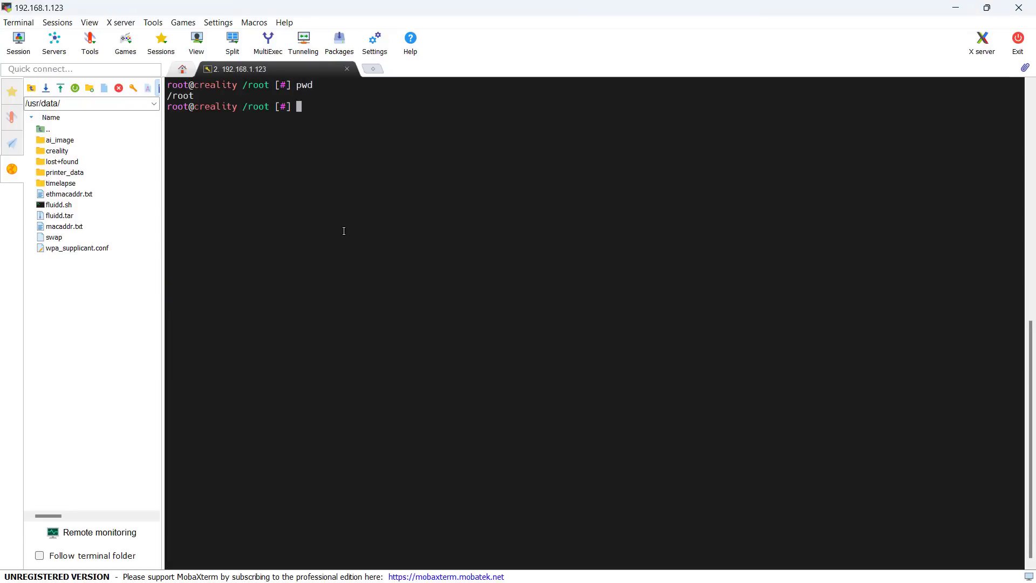
{"action": "type", "text": "cd /usr/data"}
{"action": "key", "text": "Return"}
{"action": "type", "text": "ls -l"}
{"action": "key", "text": "Return"}
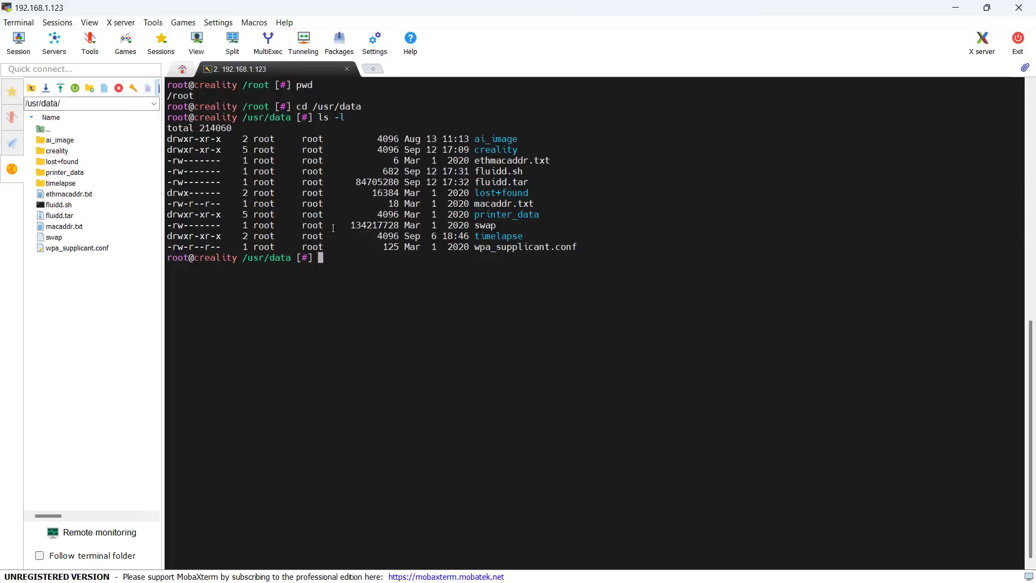
- Make fluidd.sh executable with chmod +x and run /usr/data/fluidd.sh install
{"action": "type", "text": "chmod +x fl"}
{"action": "key", "text": "Tab"}
{"action": "type", "text": "sh"}
{"action": "key", "text": "Return"}
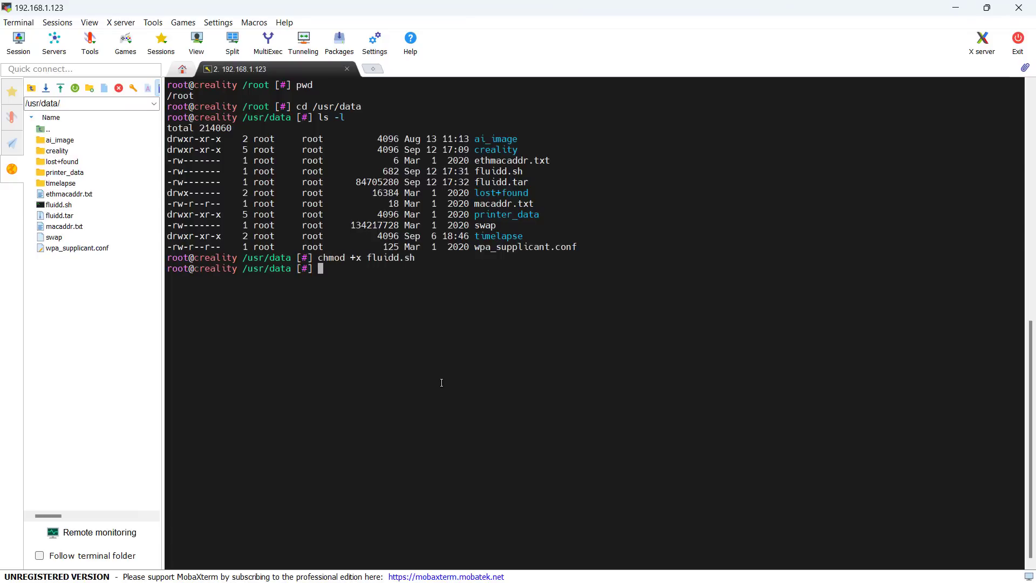
{"action": "type", "text": "fluidd.sh install"}
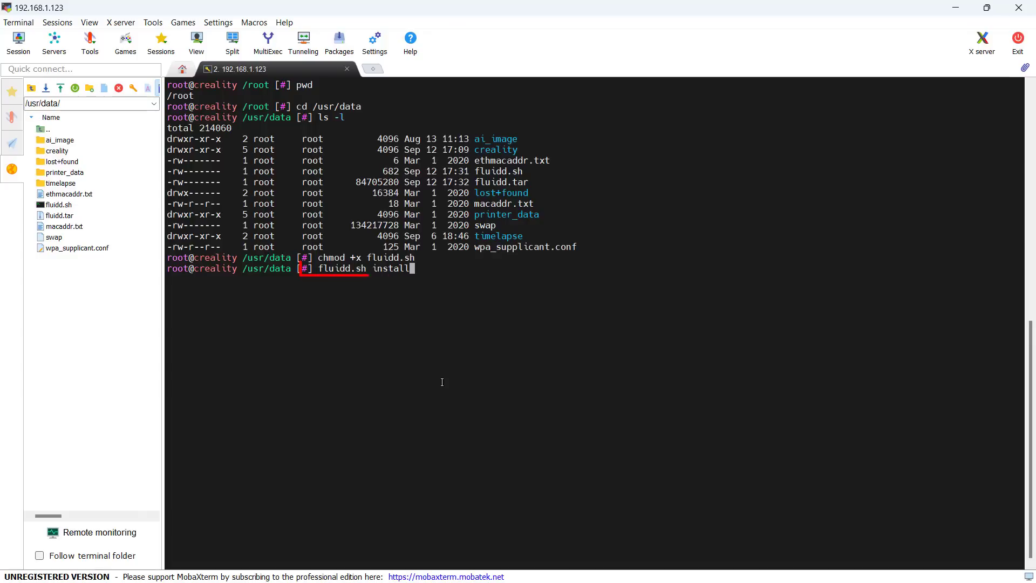
{"action": "key", "text": "Return"}
{"action": "type", "text": "/usr/data/fluidd.sh install"}
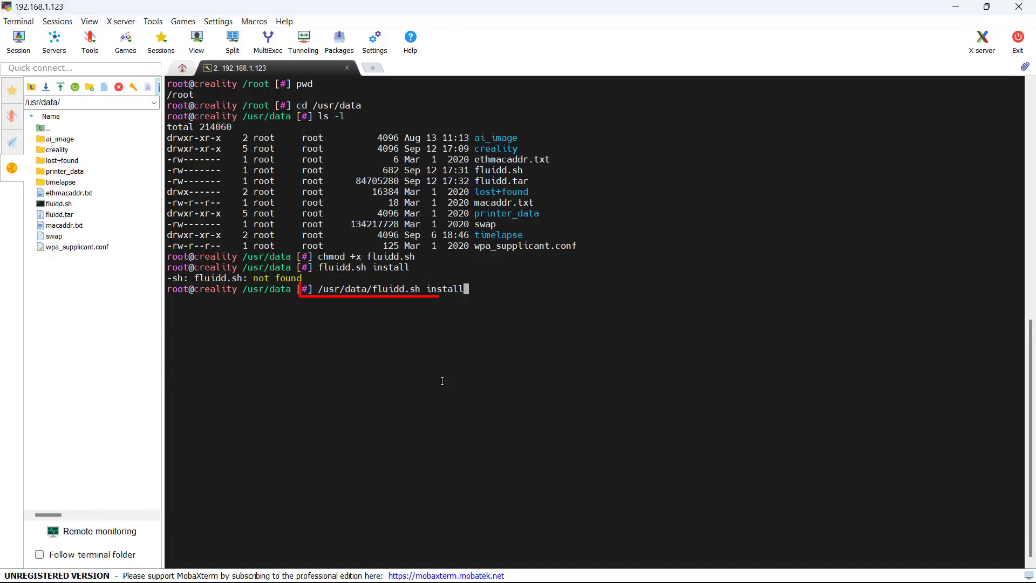
{"action": "key", "text": "Return"}
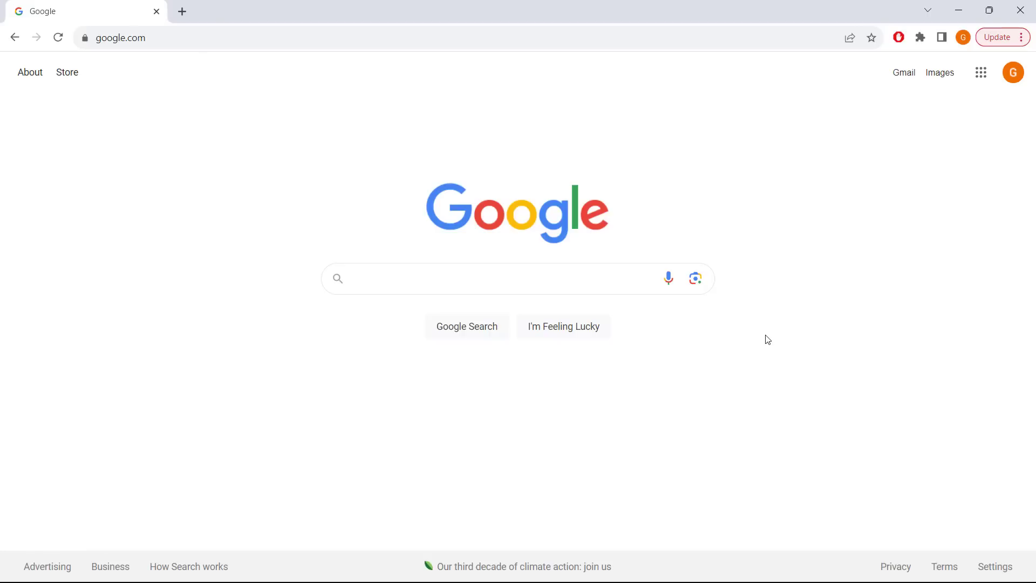
{"action": "key", "text": "ctrl+l"}
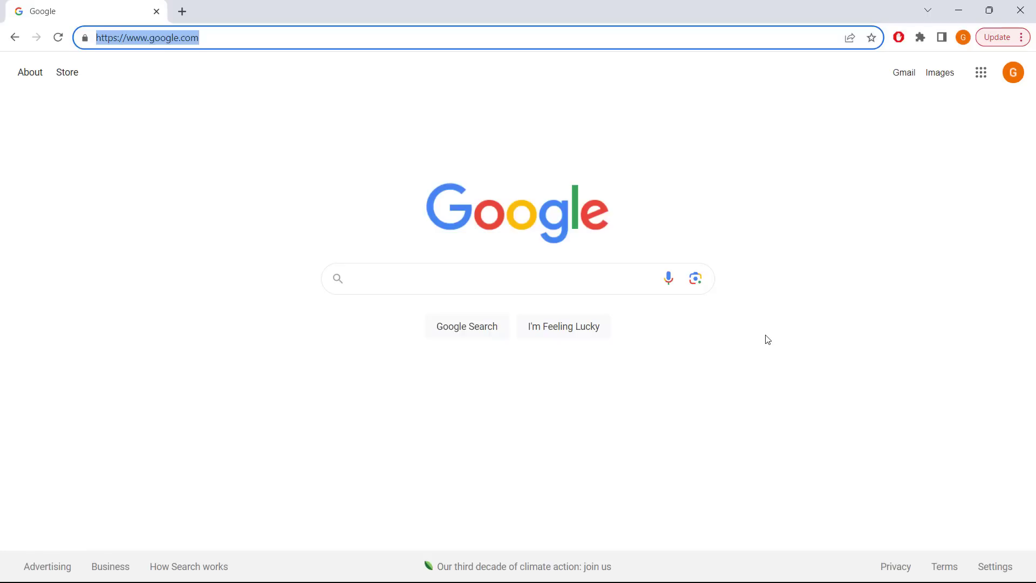
{"action": "type", "text": "http://192.168.1.123:4408/"}
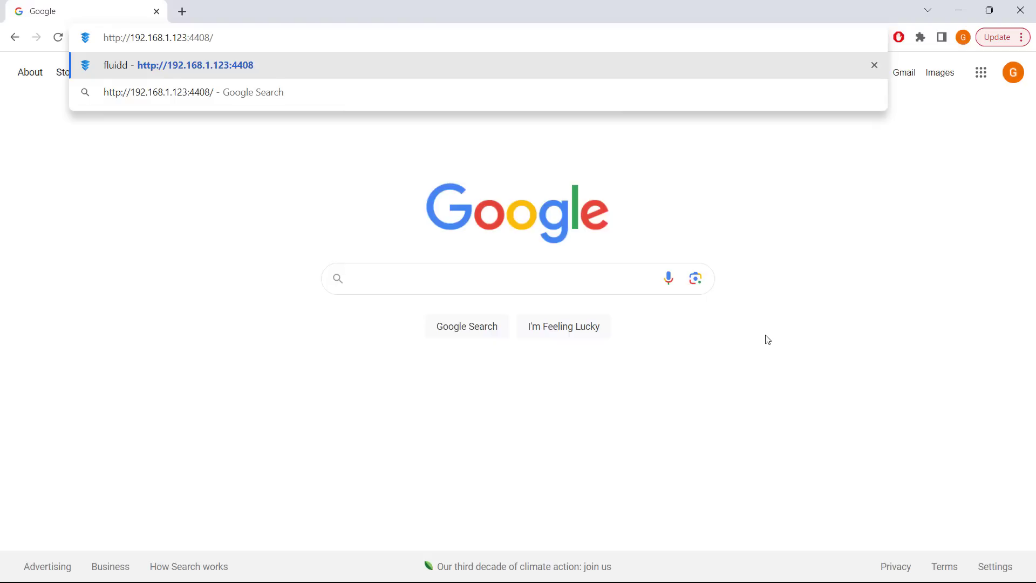
{"action": "key", "text": "Return"}
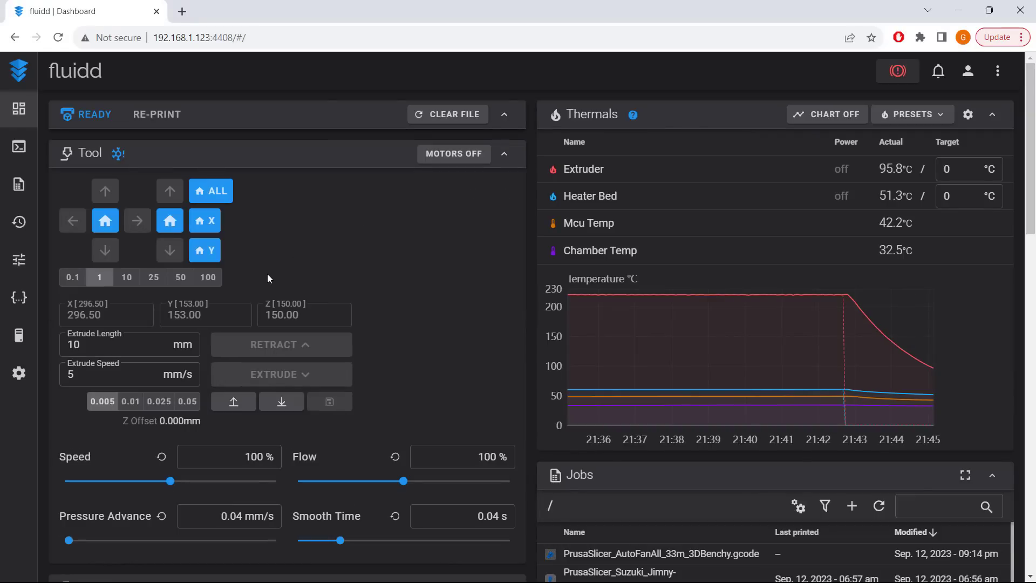
- Enable and save the Default camera in Fluidd settings, then home all axes from the dashboard
{"action": "left_click", "coordinate": [18, 373]}
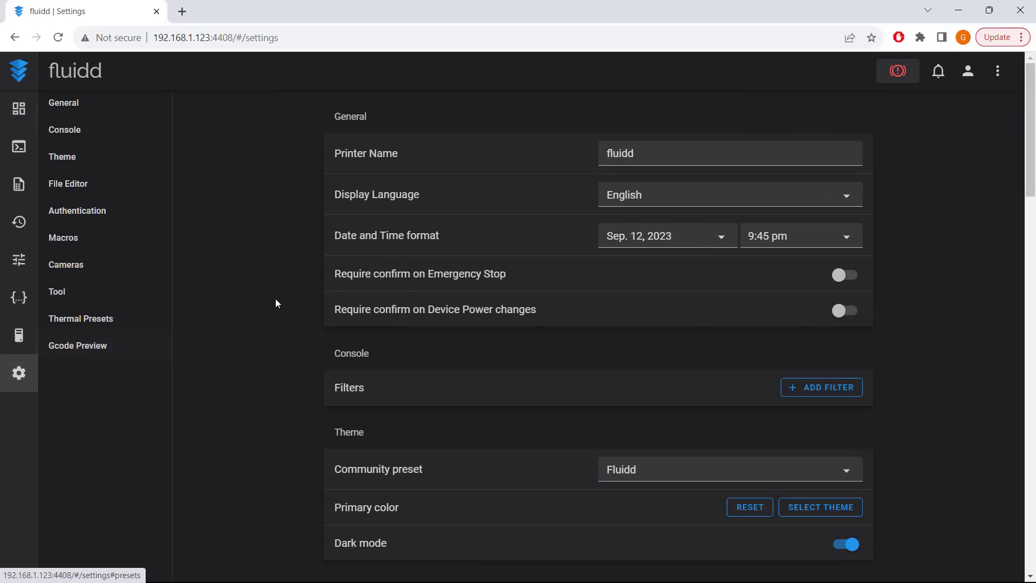
{"action": "left_click", "coordinate": [91, 270]}
{"action": "left_click", "coordinate": [572, 180]}
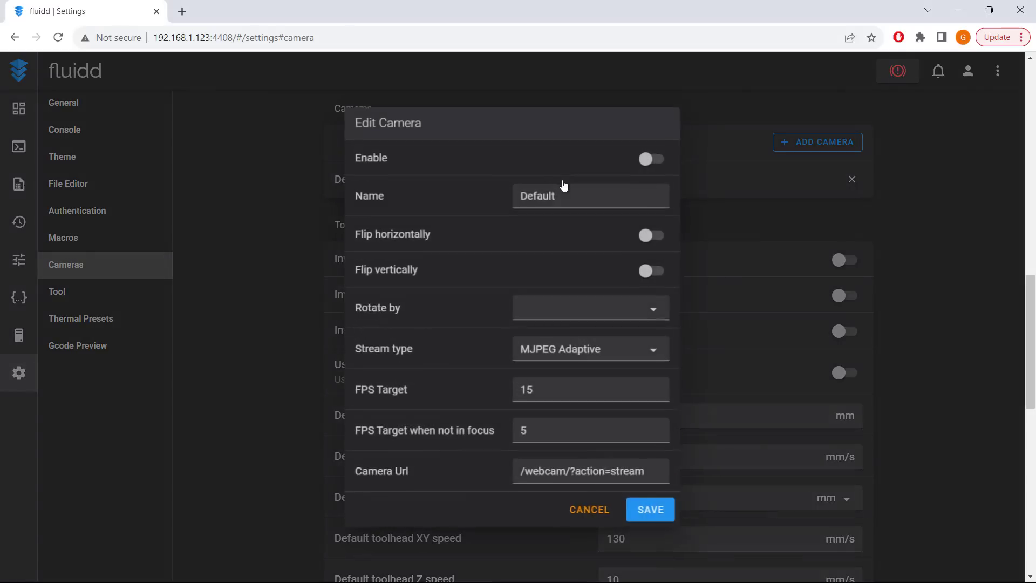
{"action": "left_click", "coordinate": [646, 158]}
{"action": "left_click", "coordinate": [651, 510]}
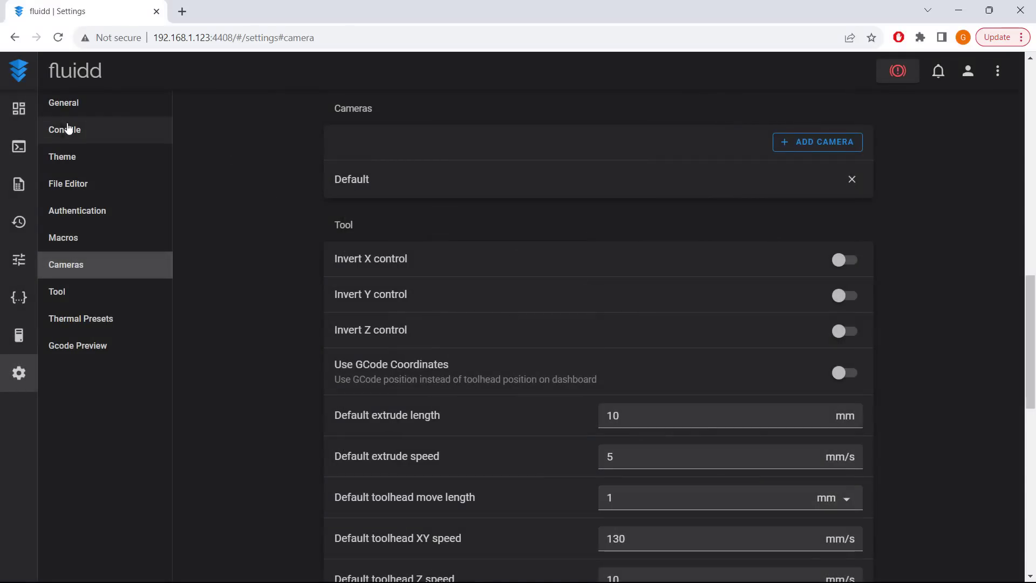
{"action": "left_click", "coordinate": [21, 111]}
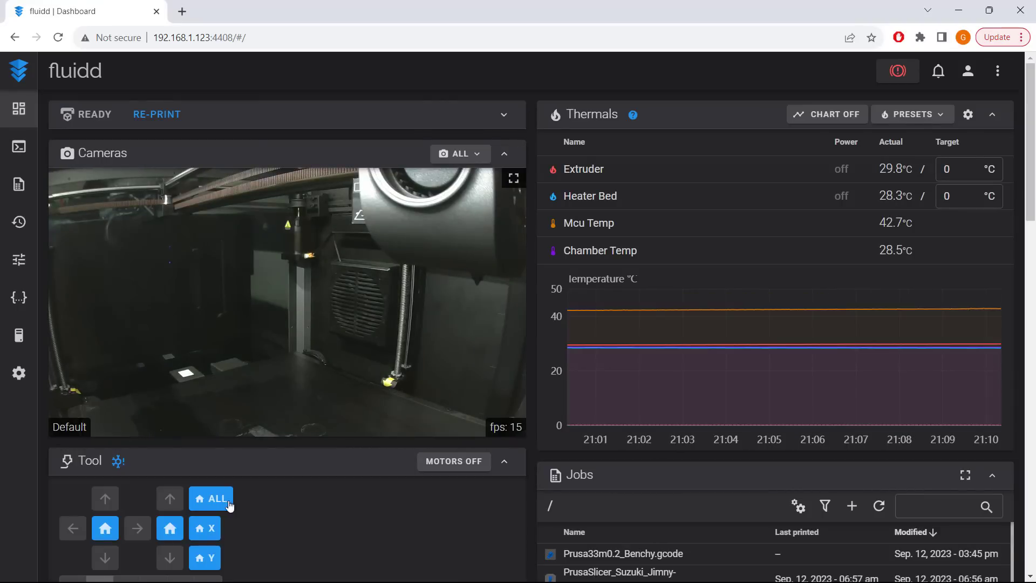
{"action": "left_click", "coordinate": [211, 498]}
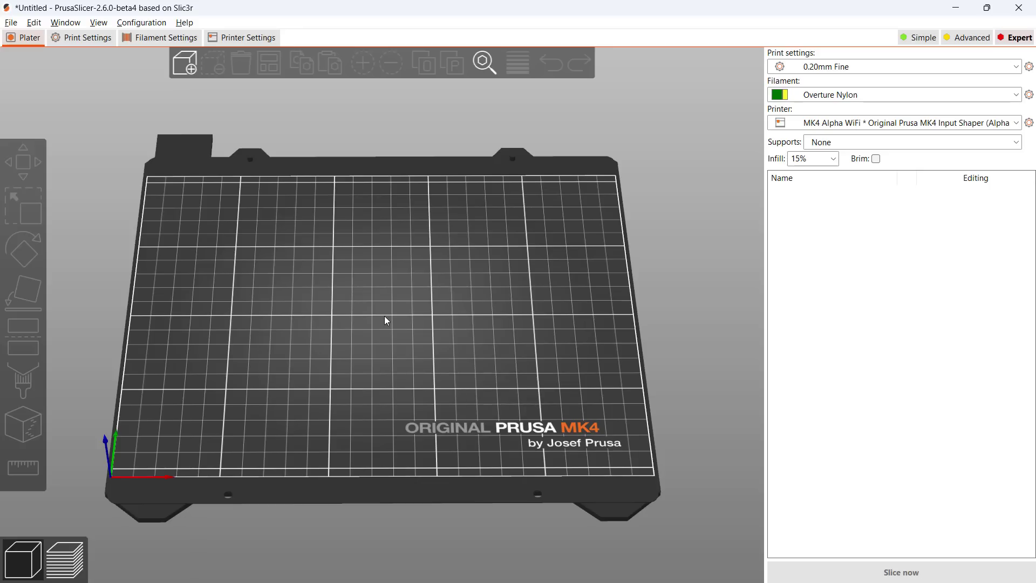
- Import the Aurora_K1MAX_PLA.ini configuration via File > Import Config
{"action": "left_click", "coordinate": [11, 22]}
{"action": "mouse_move", "coordinate": [131, 117]}
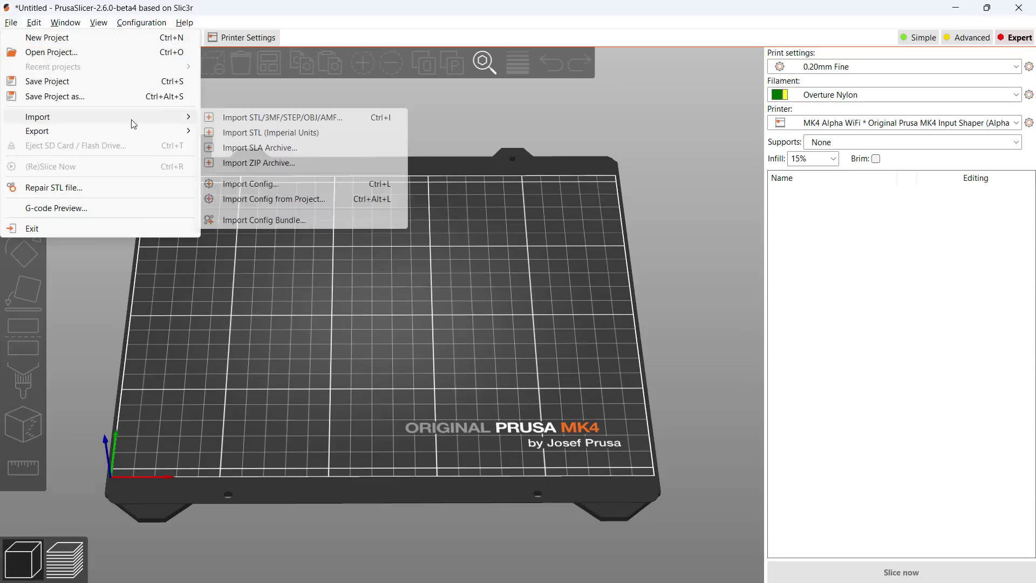
{"action": "left_click", "coordinate": [304, 184]}
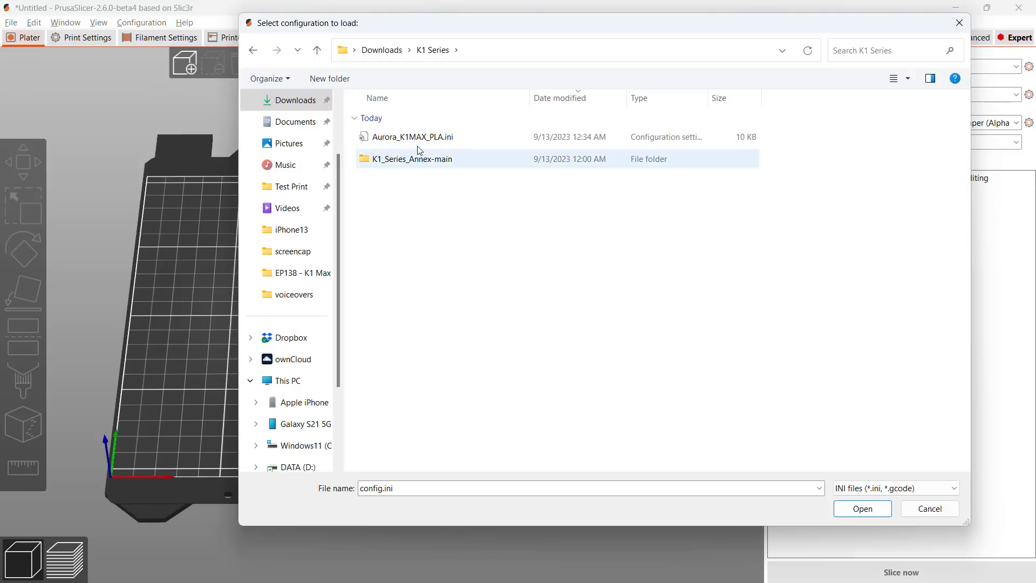
{"action": "left_click", "coordinate": [424, 141]}
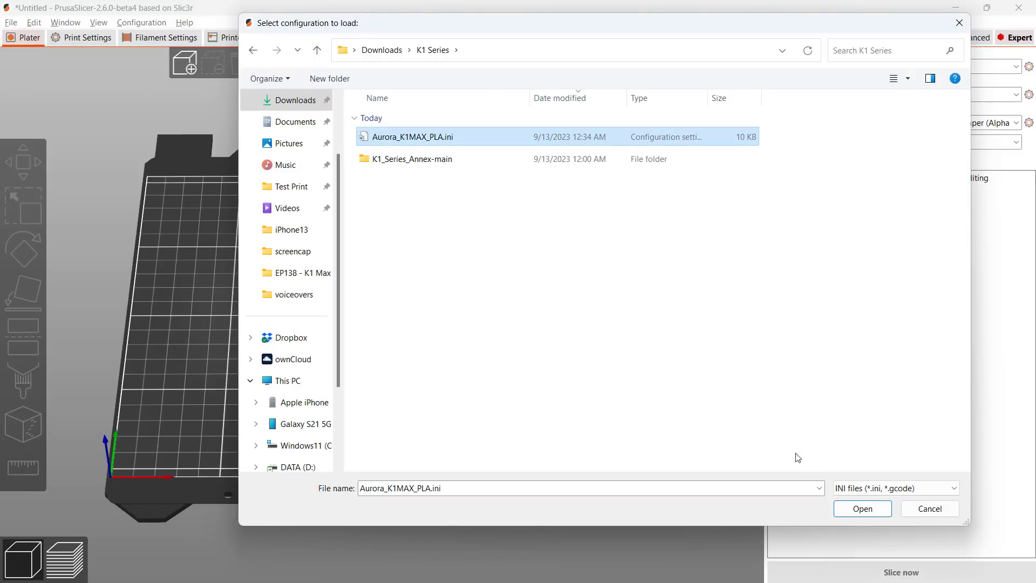
{"action": "left_click", "coordinate": [862, 509]}
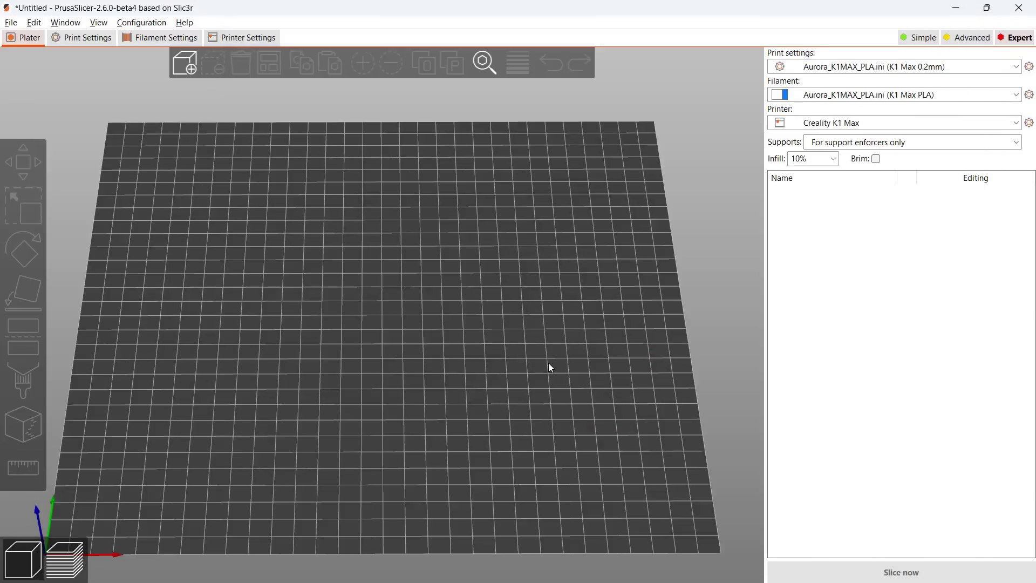
- Verify the printer settings show a 300x300 bed and 300 mm maximum print height
{"action": "key", "text": "ctrl+4"}
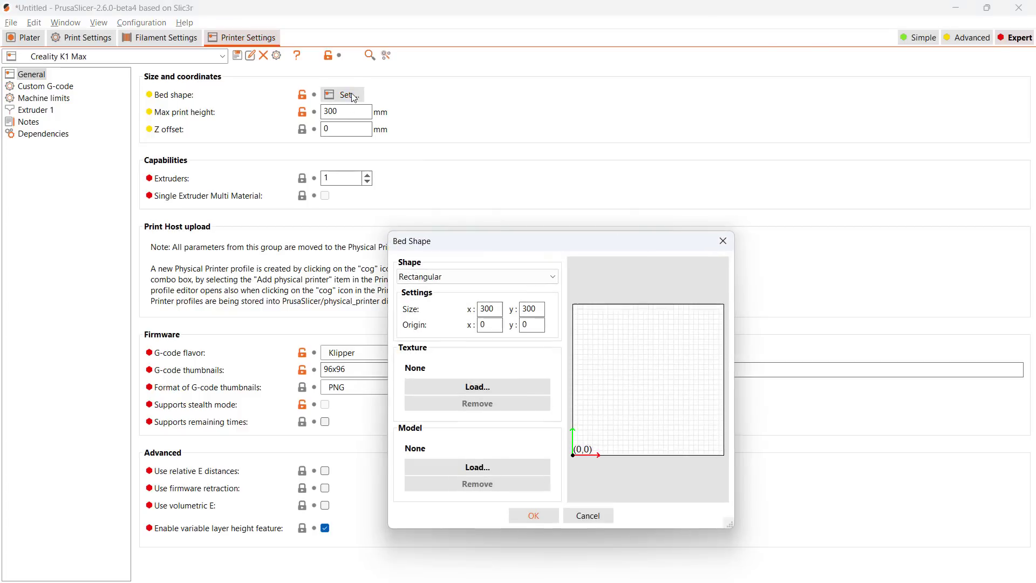
{"action": "left_click", "coordinate": [486, 308]}
{"action": "left_click", "coordinate": [530, 309]}
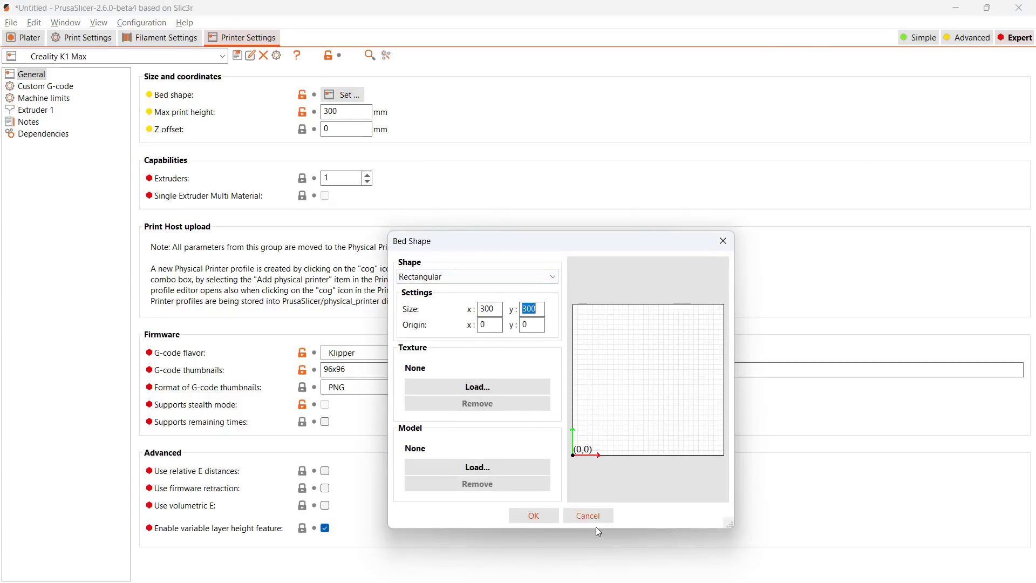
{"action": "left_click", "coordinate": [588, 515]}
{"action": "double_click", "coordinate": [331, 112]}
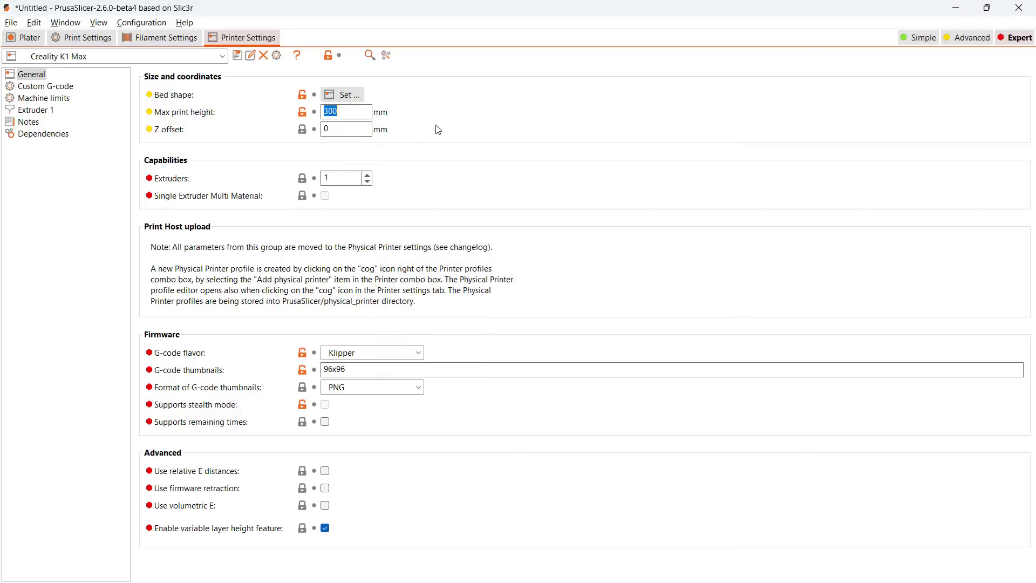
- Add physical printer 'K1 Max WiFi' as Mainsail/Fluidd at 192.168.1.123:4408 and test the connection
{"action": "left_click", "coordinate": [30, 38]}
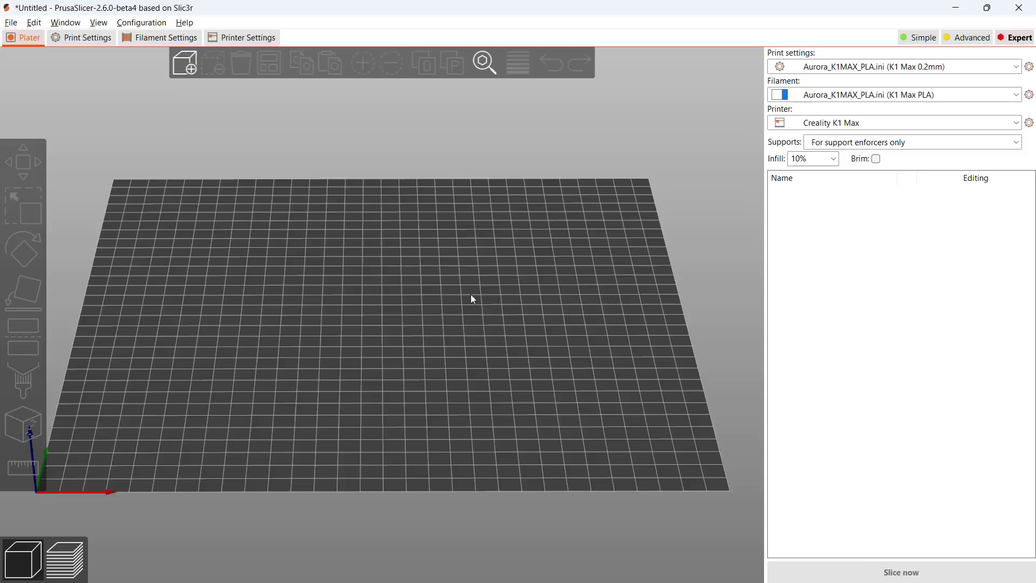
{"action": "left_click", "coordinate": [1016, 123]}
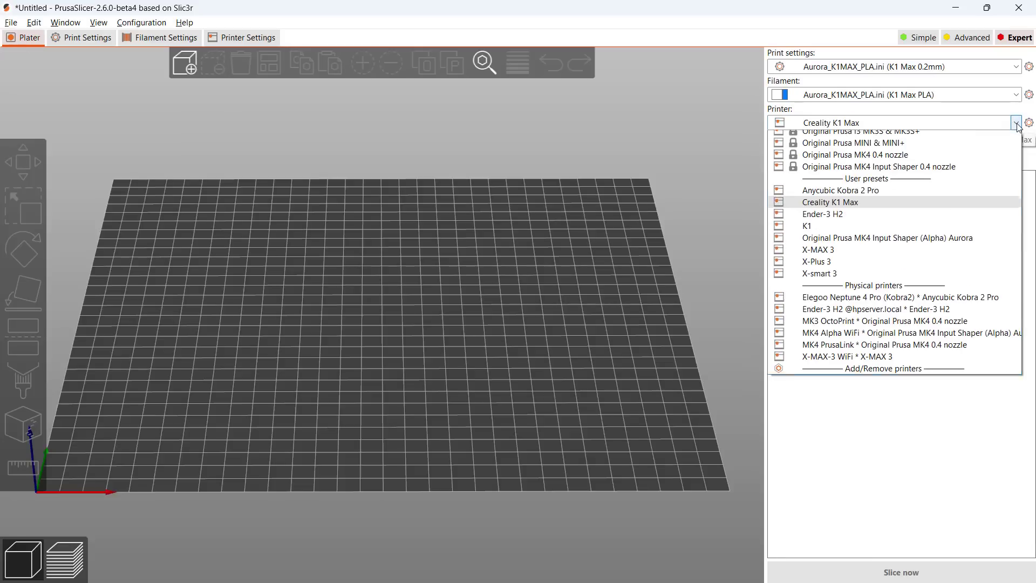
{"action": "left_click", "coordinate": [911, 410]}
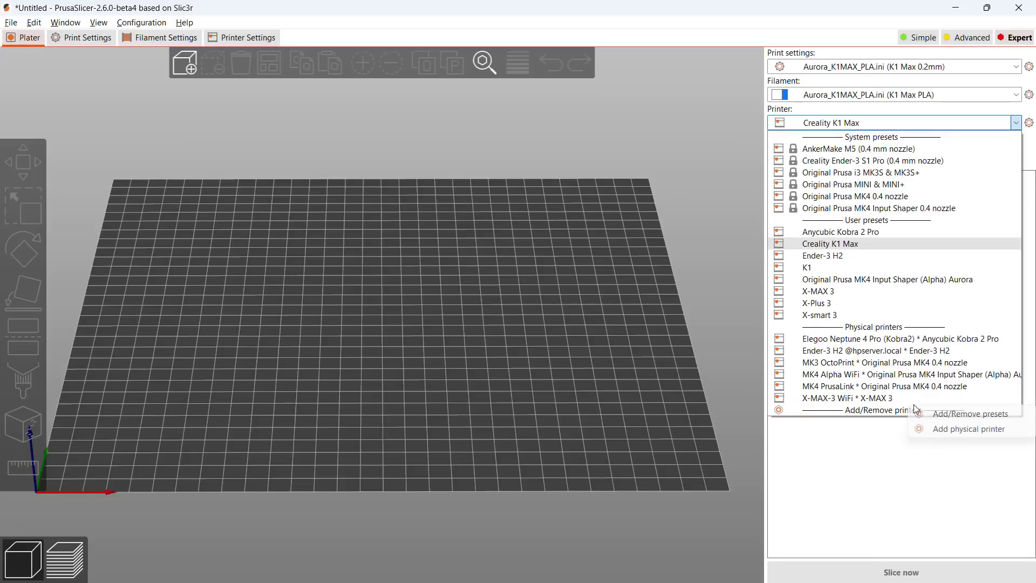
{"action": "left_click", "coordinate": [963, 429]}
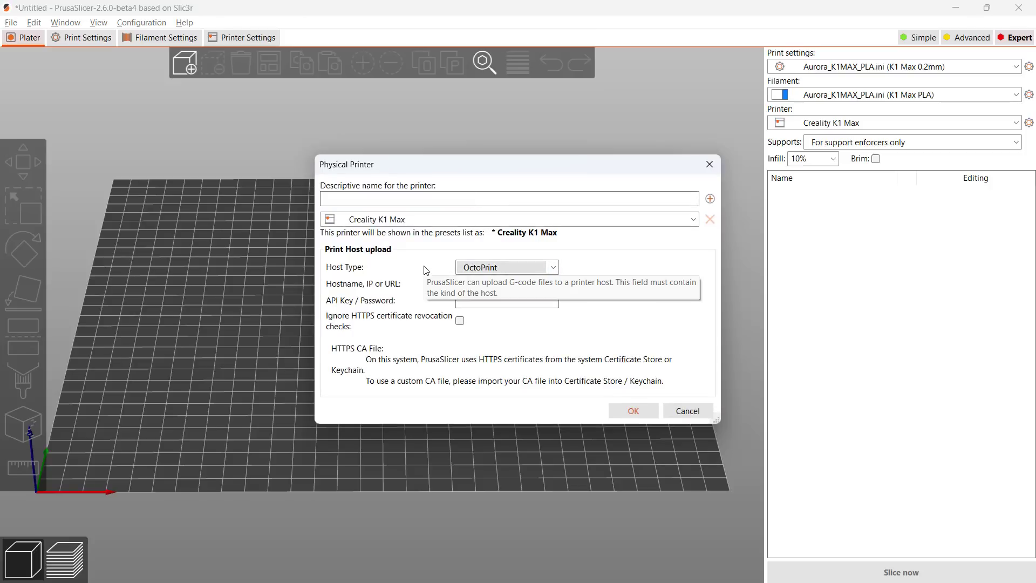
{"action": "left_click", "coordinate": [499, 269]}
{"action": "scroll", "coordinate": [500, 270], "scroll_direction": "up", "scroll_amount": 2}
{"action": "left_click", "coordinate": [485, 291]}
{"action": "left_click", "coordinate": [489, 284]}
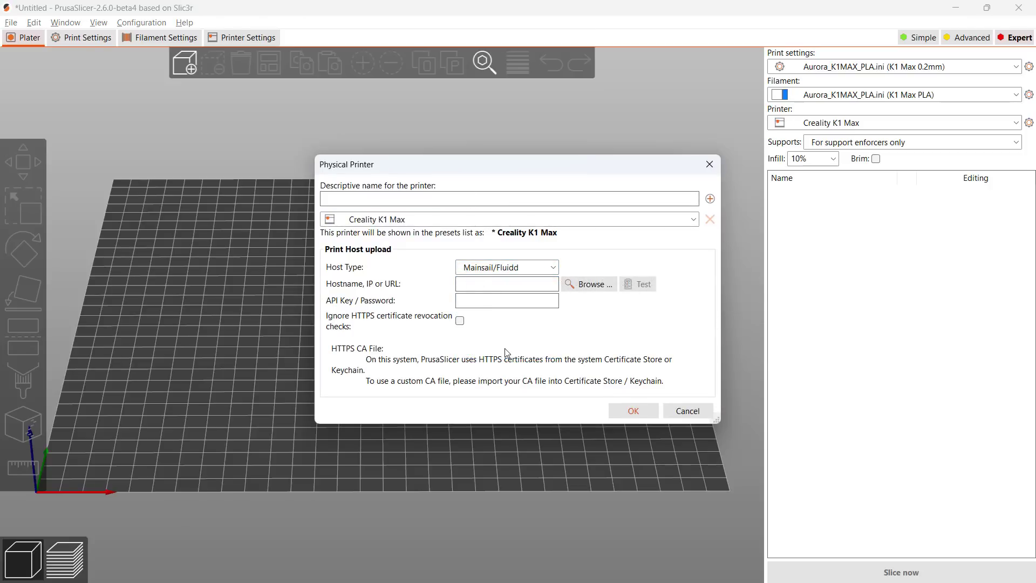
{"action": "type", "text": "192.168.1.123:4408"}
{"action": "type", "text": "K1 Max WiFi"}
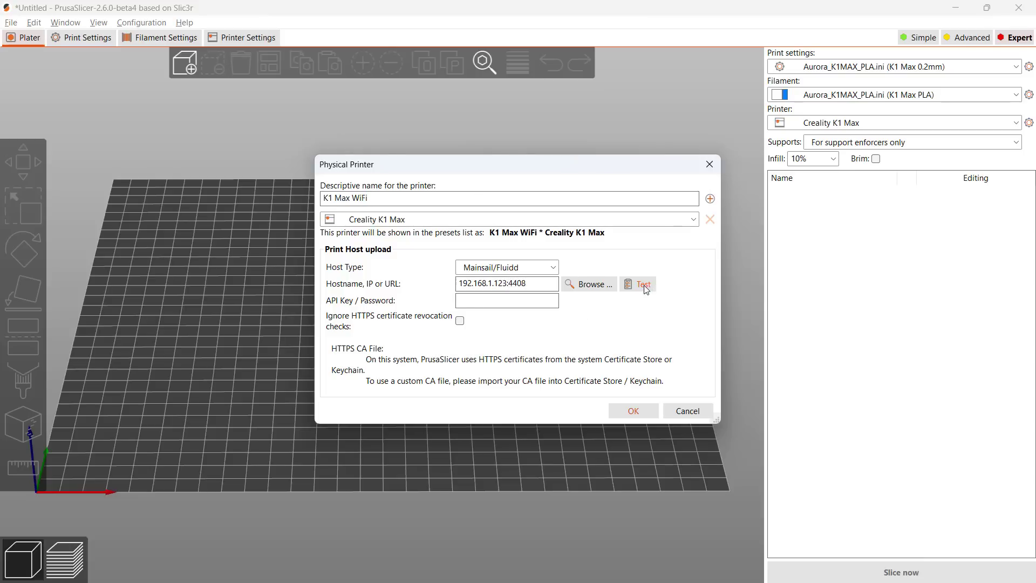
{"action": "left_click", "coordinate": [644, 286]}
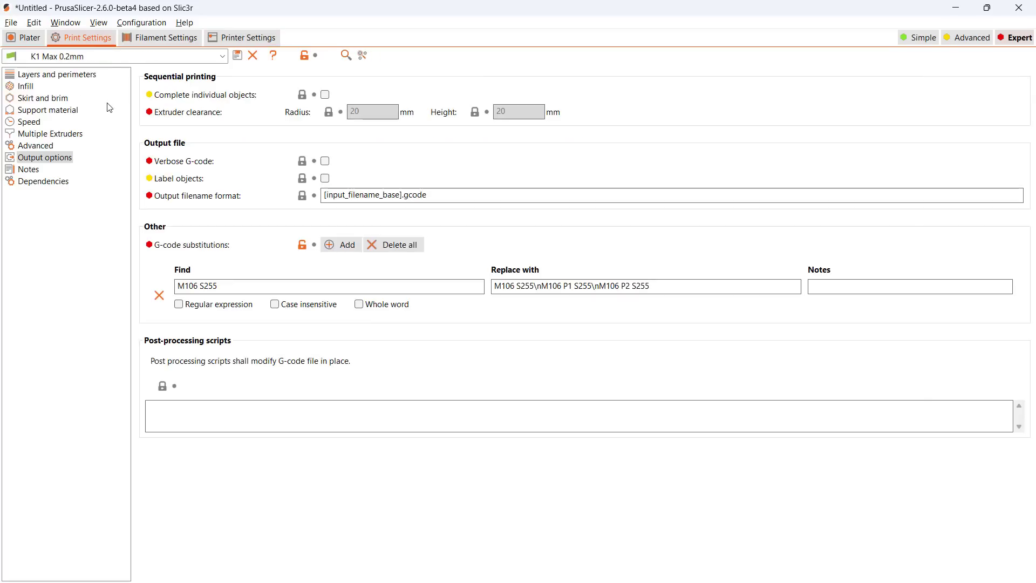
- Inspect the Output options G-code substitution that expands M106 S255 into fan commands
{"action": "left_click", "coordinate": [50, 75]}
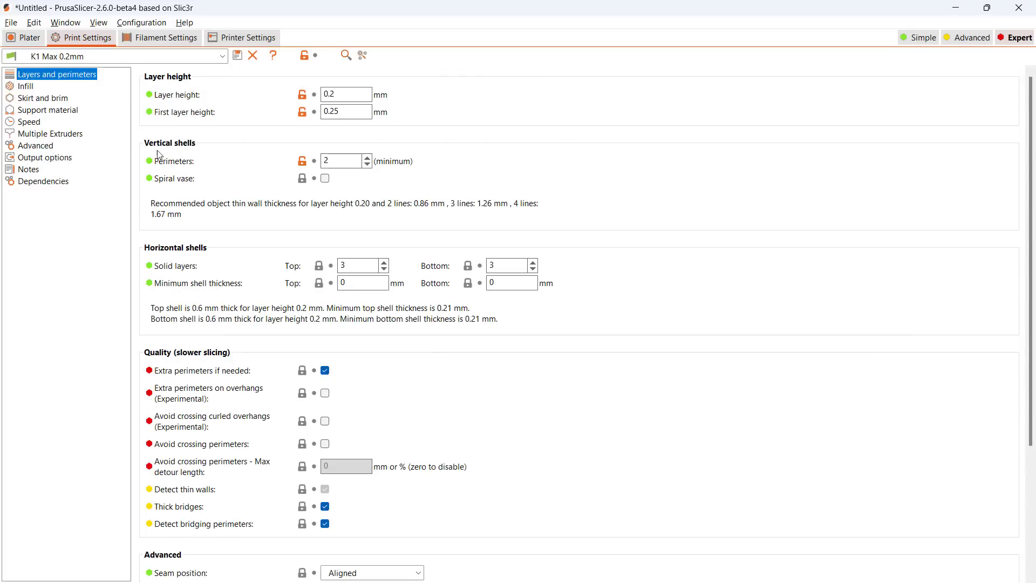
{"action": "left_click", "coordinate": [58, 160]}
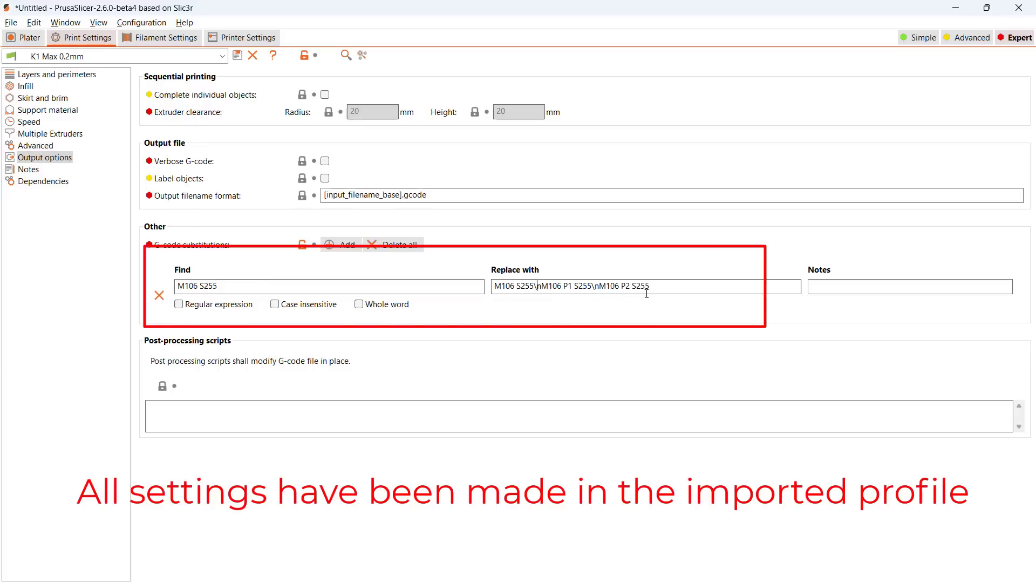
{"action": "left_click_drag", "start_coordinate": [652, 286], "coordinate": [494, 290]}
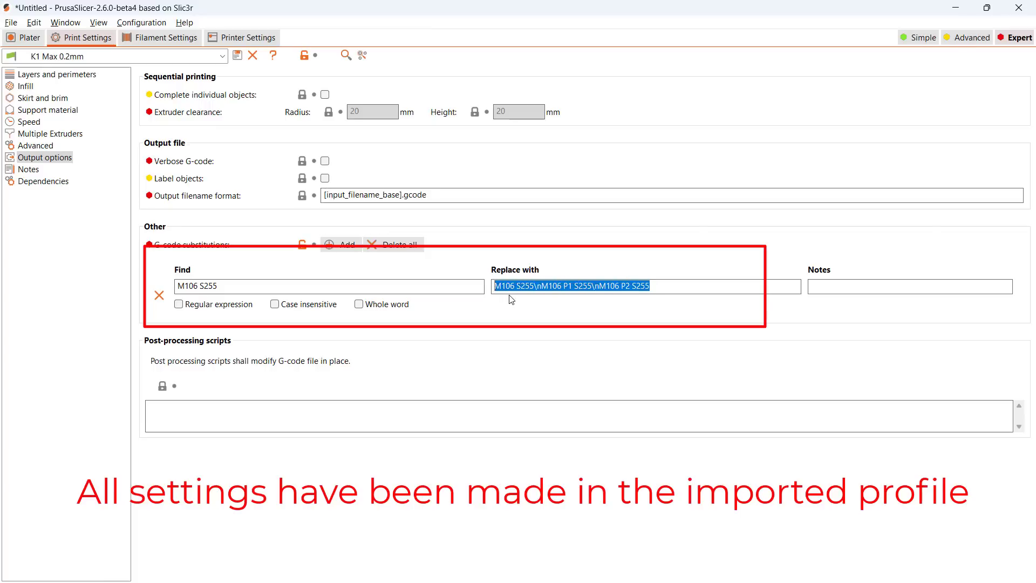
{"action": "key", "text": "End"}
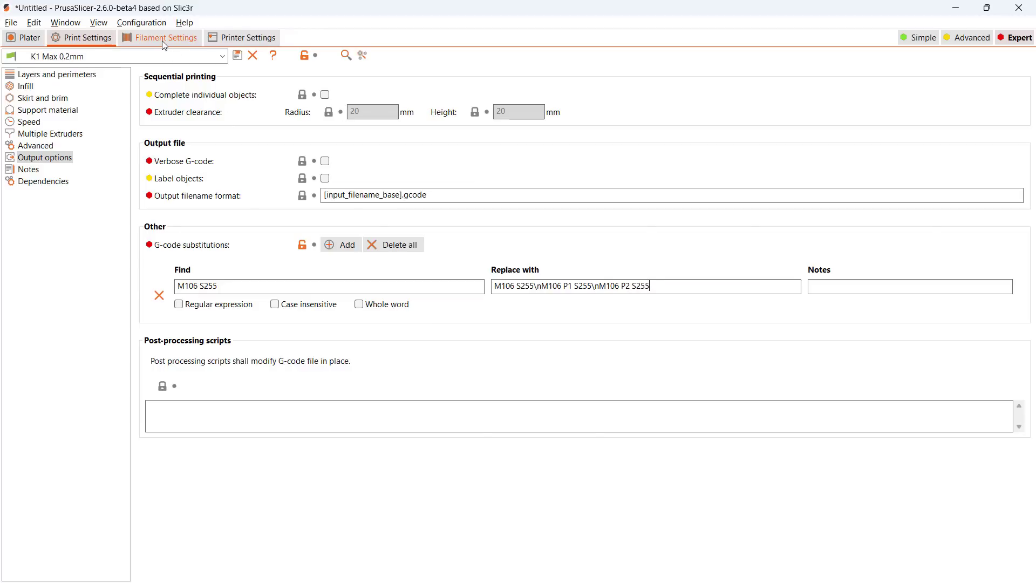
- Check the filament cooling settings: fan always on, auto cooling off, 100% fan speed
{"action": "left_click", "coordinate": [164, 42]}
{"action": "left_click", "coordinate": [33, 89]}
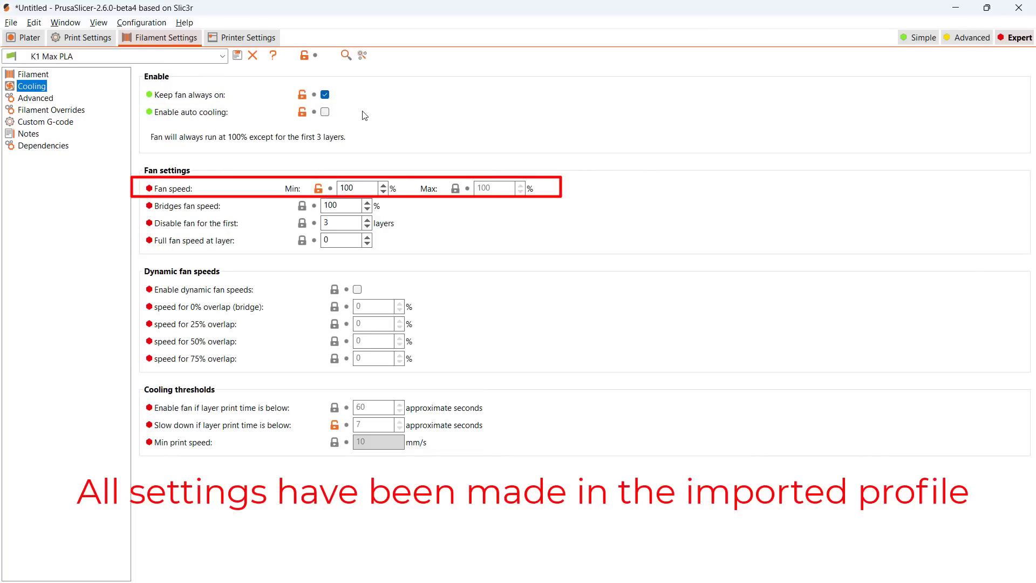
{"action": "left_click", "coordinate": [363, 184]}
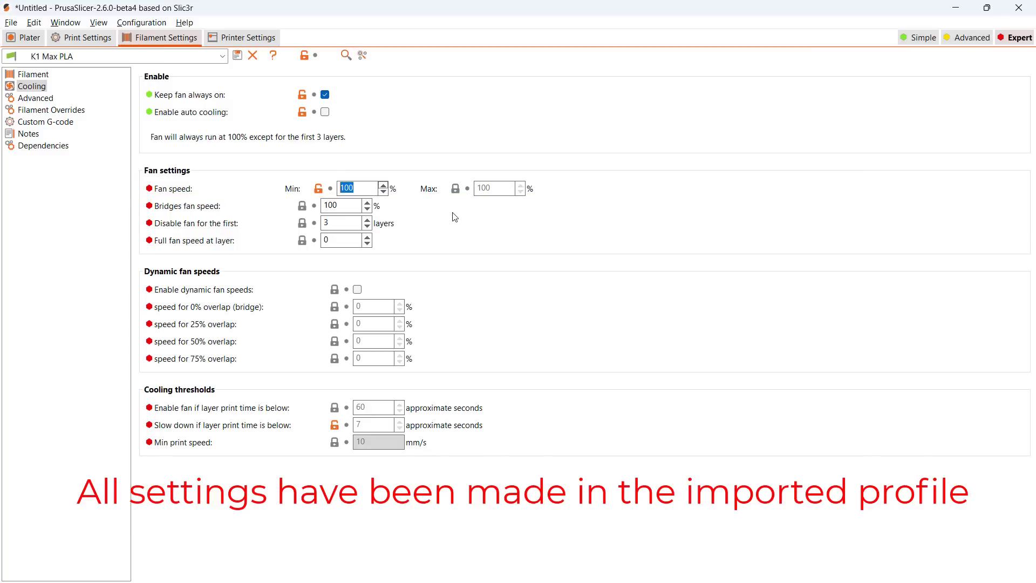
- Slice the Benchy and preview its lower layers, then all layers, with the layer slider
{"action": "left_click", "coordinate": [26, 38]}
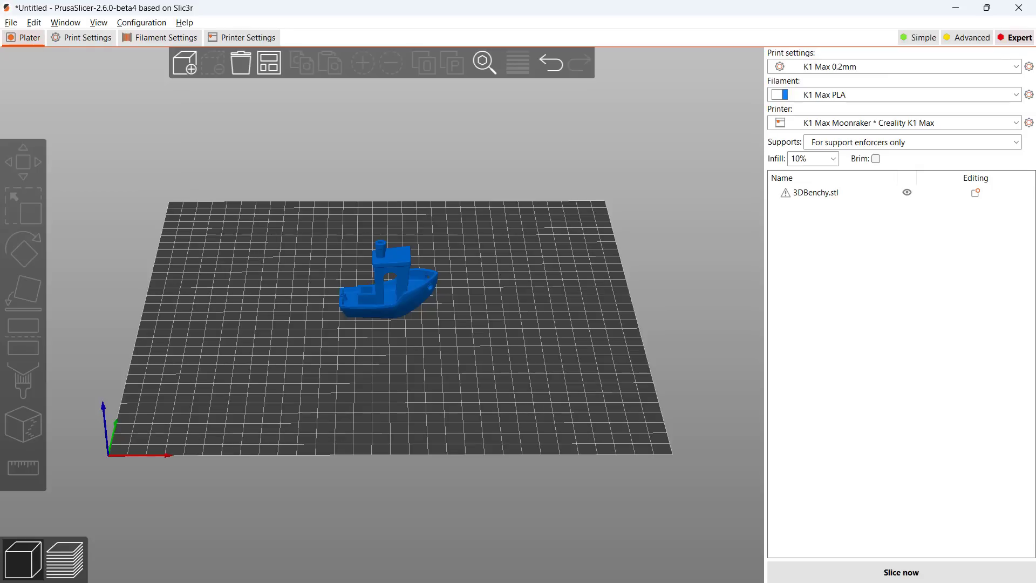
{"action": "left_click", "coordinate": [893, 572]}
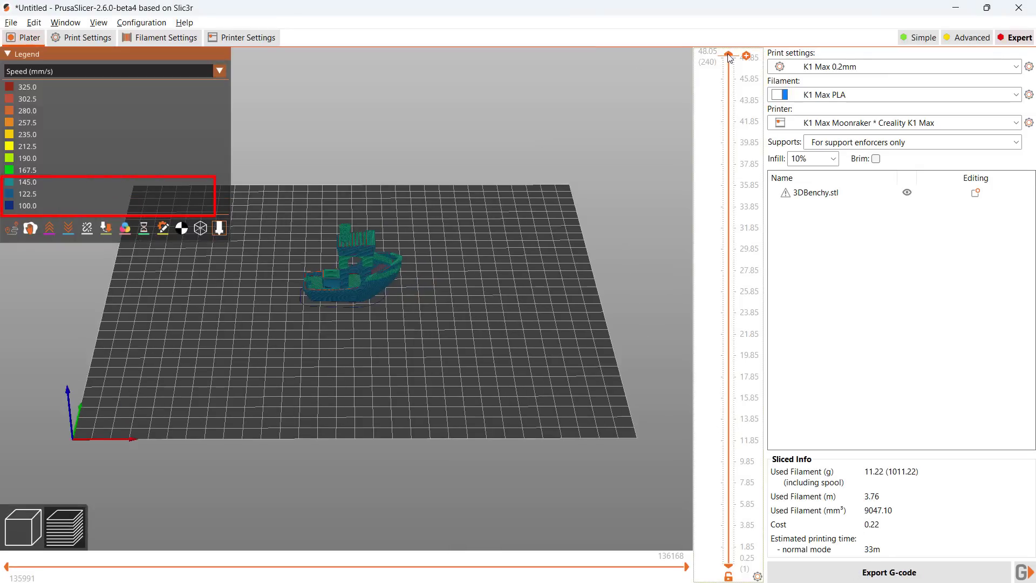
{"action": "mouse_move", "coordinate": [729, 53]}
{"action": "left_mouse_down"}
{"action": "mouse_move", "coordinate": [718, 149]}
{"action": "mouse_move", "coordinate": [610, 367]}
{"action": "mouse_move", "coordinate": [493, 480]}
{"action": "left_mouse_up"}
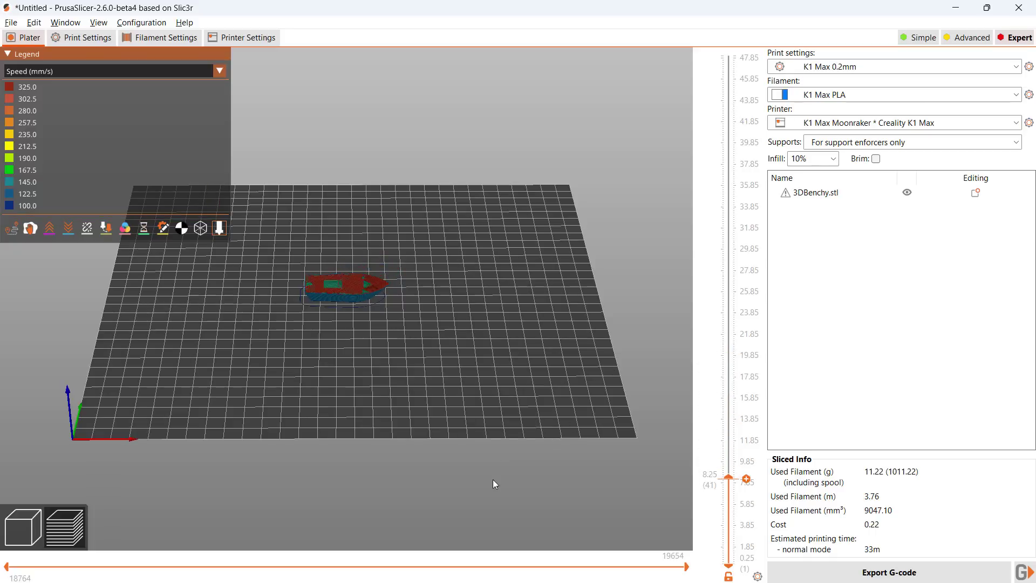
{"action": "scroll", "coordinate": [386, 254], "scroll_direction": "up", "scroll_amount": 5}
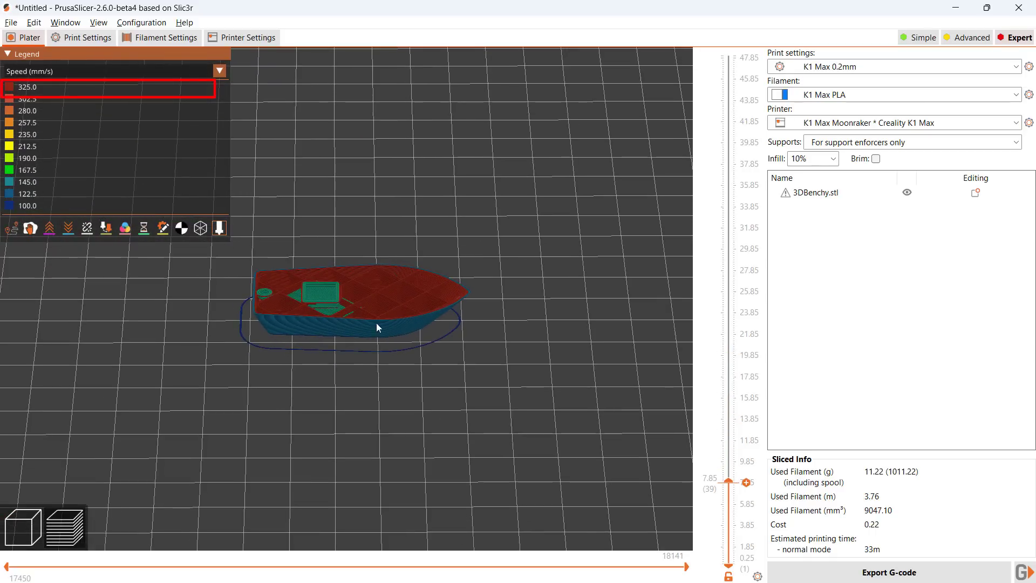
{"action": "left_click_drag", "start_coordinate": [729, 480], "coordinate": [728, 54]}
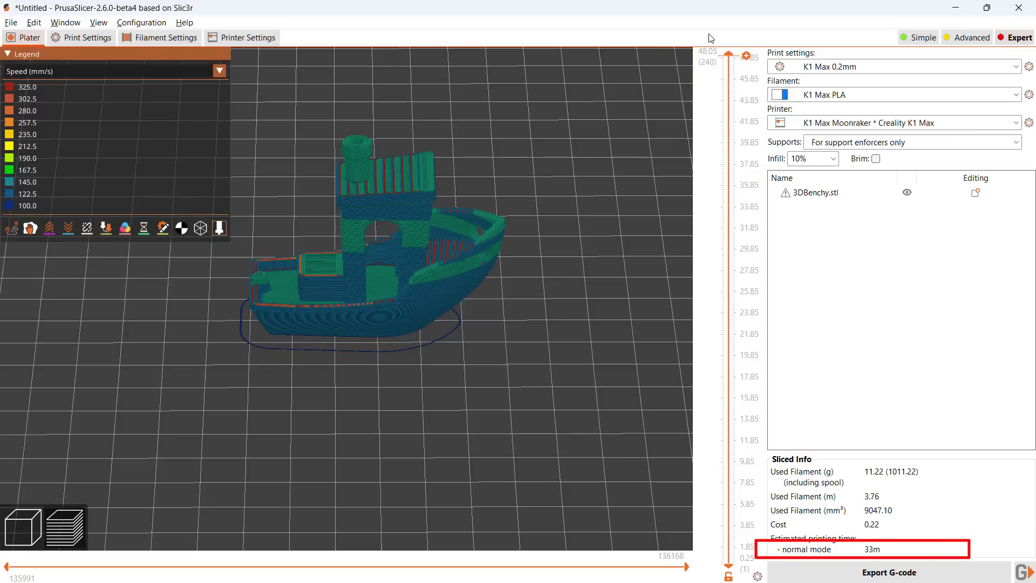
- Upload the G-code as PrusaSlicer_AutoFanAll_33m_3DBenchy.gcode and start printing
{"action": "left_click", "coordinate": [1023, 571]}
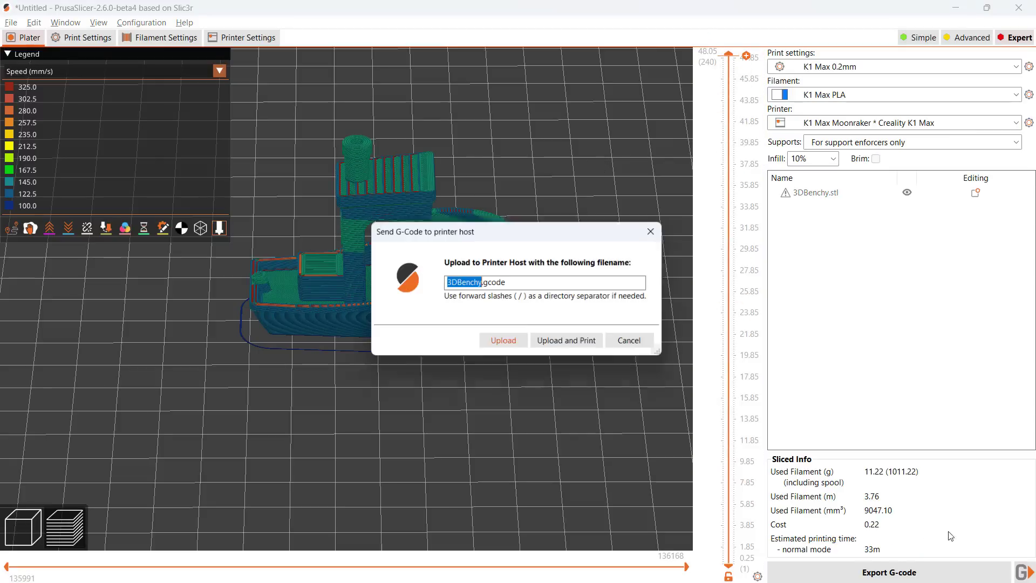
{"action": "key", "text": "ctrl+a"}
{"action": "type", "text": "PrusaSlicer_AutoFanAll_33m_3DBenchy"}
{"action": "type", "text": "."}
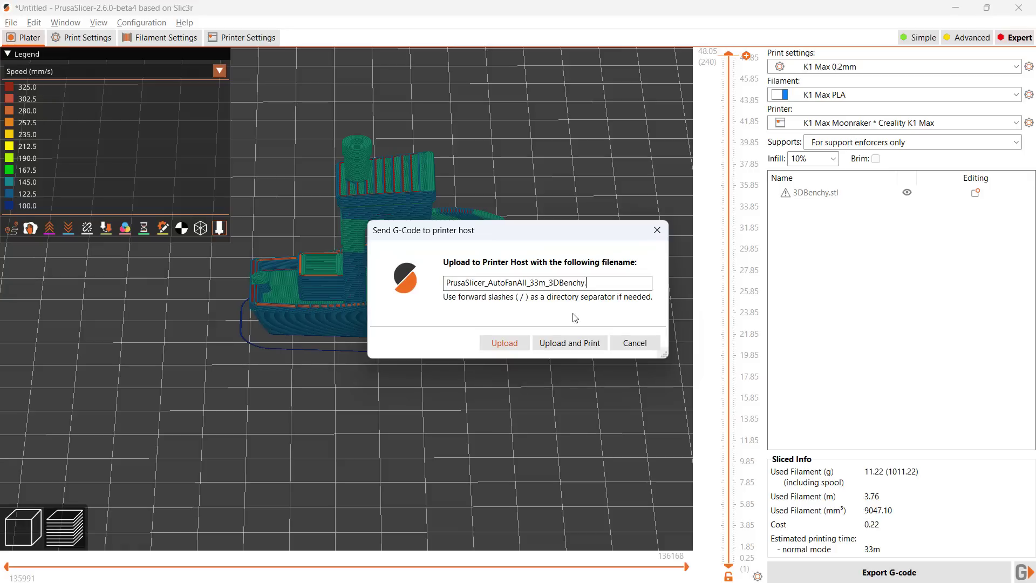
{"action": "type", "text": "gcode"}
{"action": "left_click", "coordinate": [571, 343]}
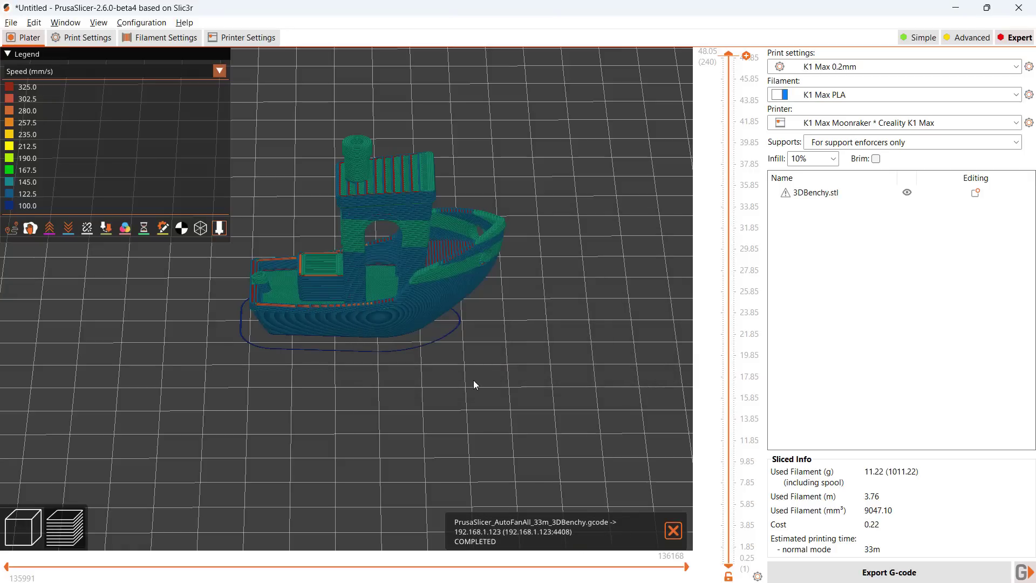
{"action": "key", "text": "alt+Tab"}
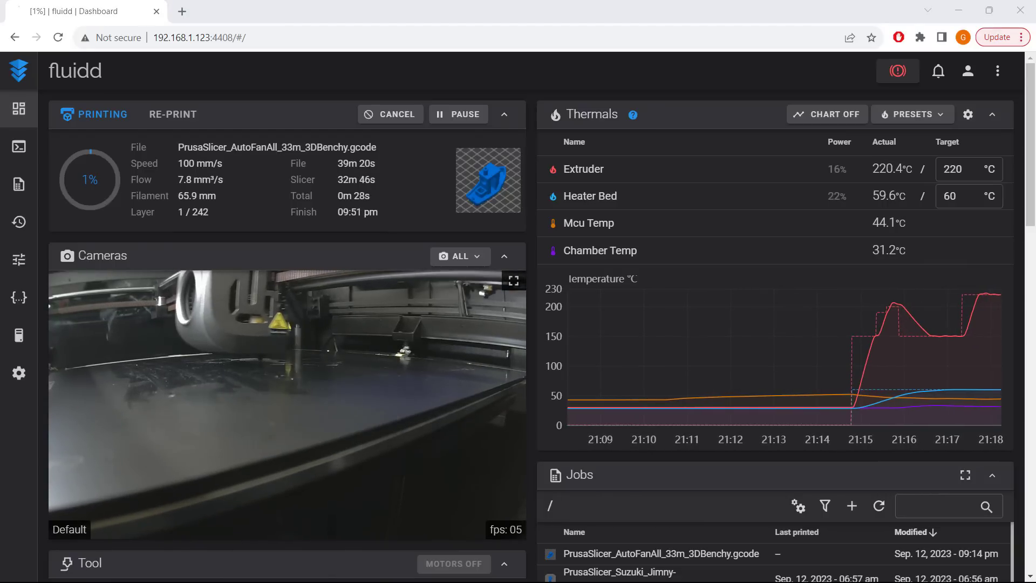
{"action": "left_click_drag", "start_coordinate": [1032, 217], "coordinate": [1032, 563]}
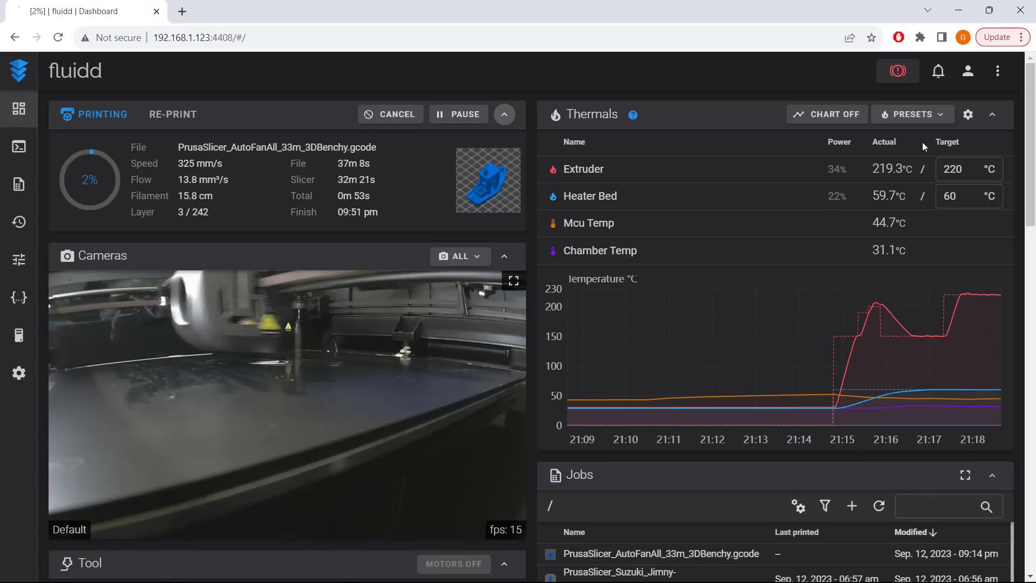
{"action": "left_click_drag", "start_coordinate": [1031, 142], "coordinate": [1024, 478]}
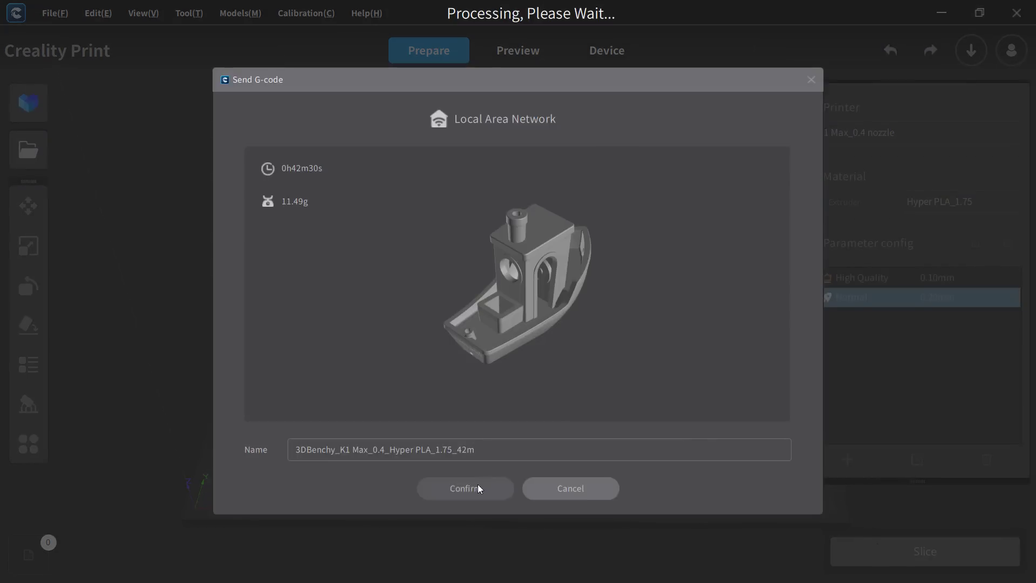
- Confirm the LAN send dialog to transmit the sliced job to the K1 Max
{"action": "left_click", "coordinate": [478, 485]}
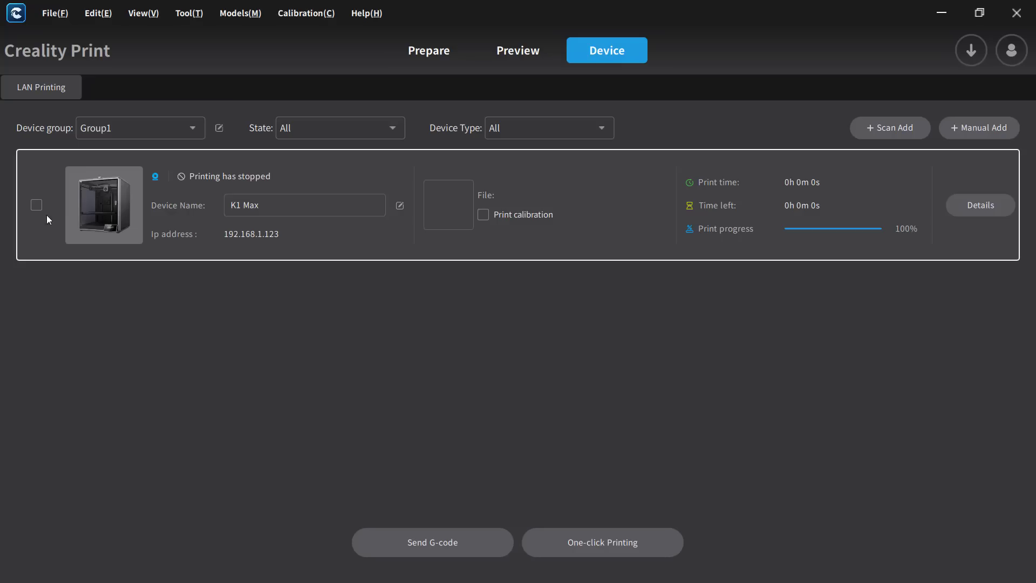